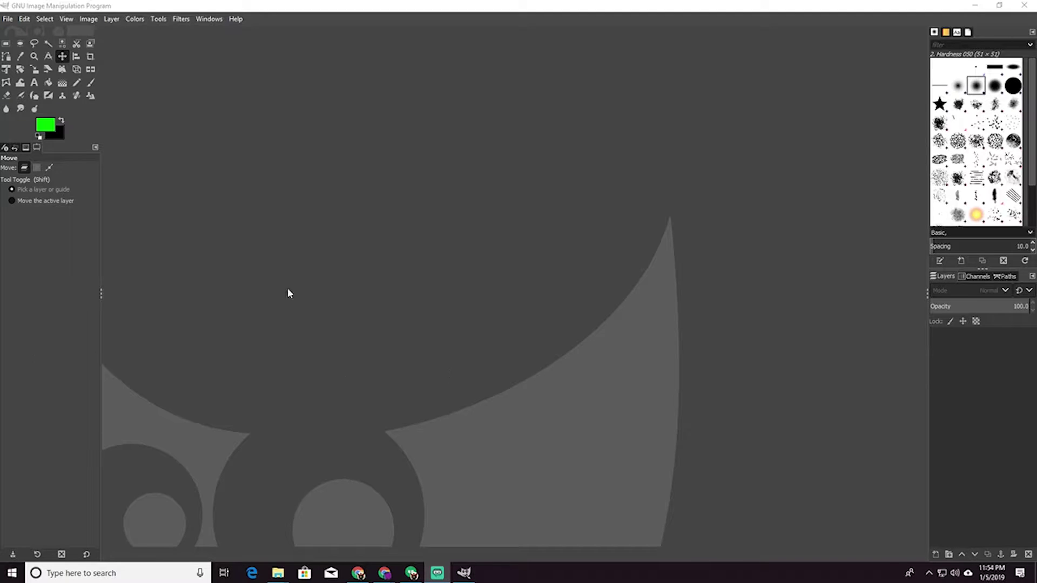
Create a 1920×1080 black image and add the grey brick wallpaper as a layer, converting its colour profile.
click(8, 19)
click(24, 32)
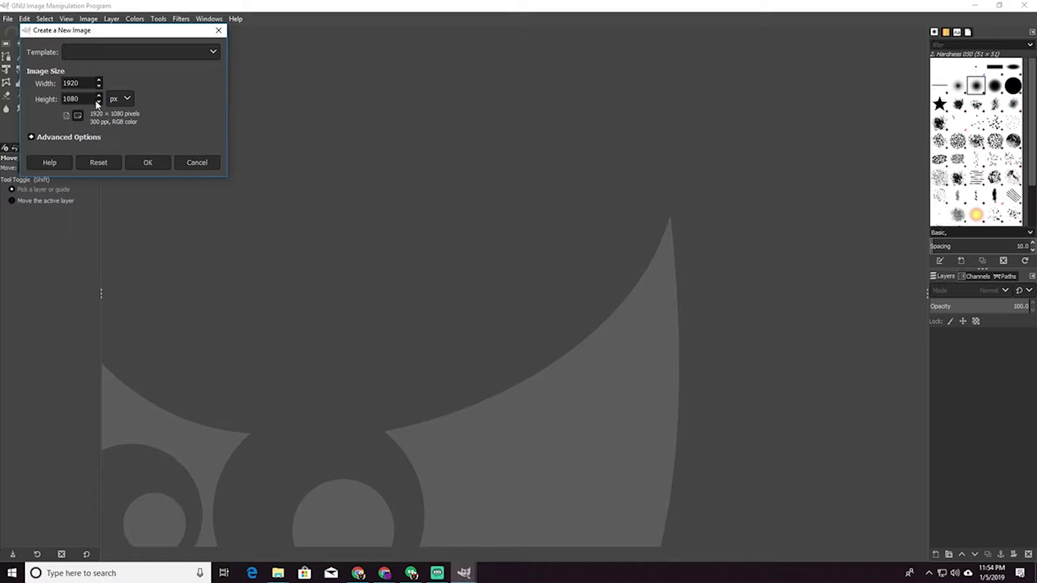
click(143, 162)
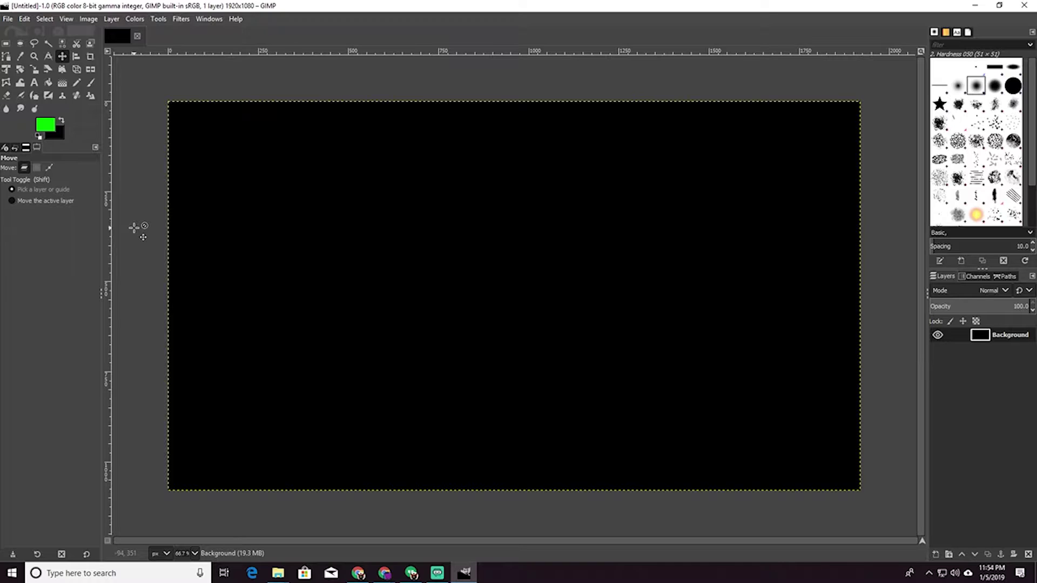
key(alt+Tab)
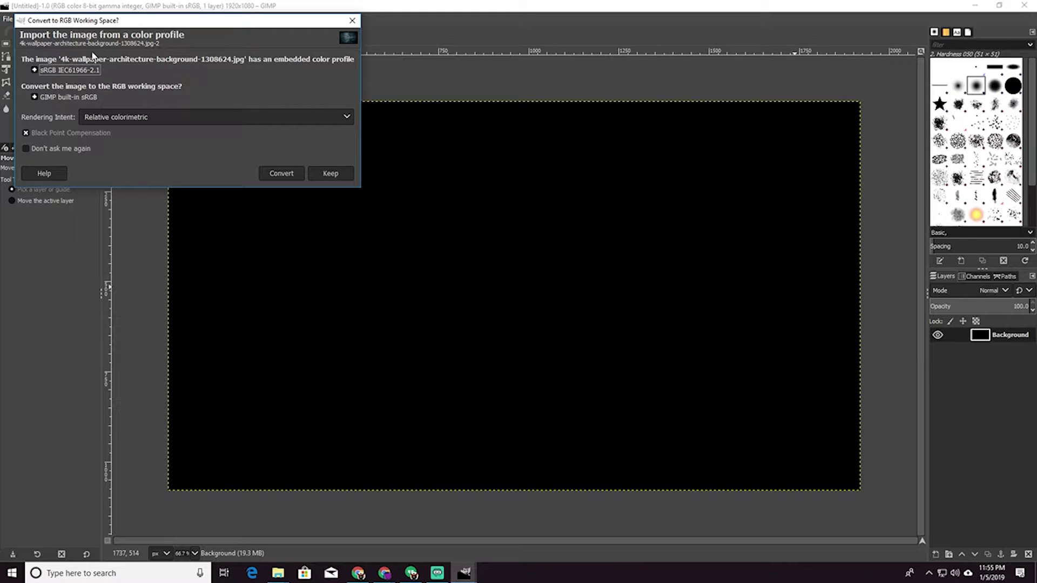
click(283, 172)
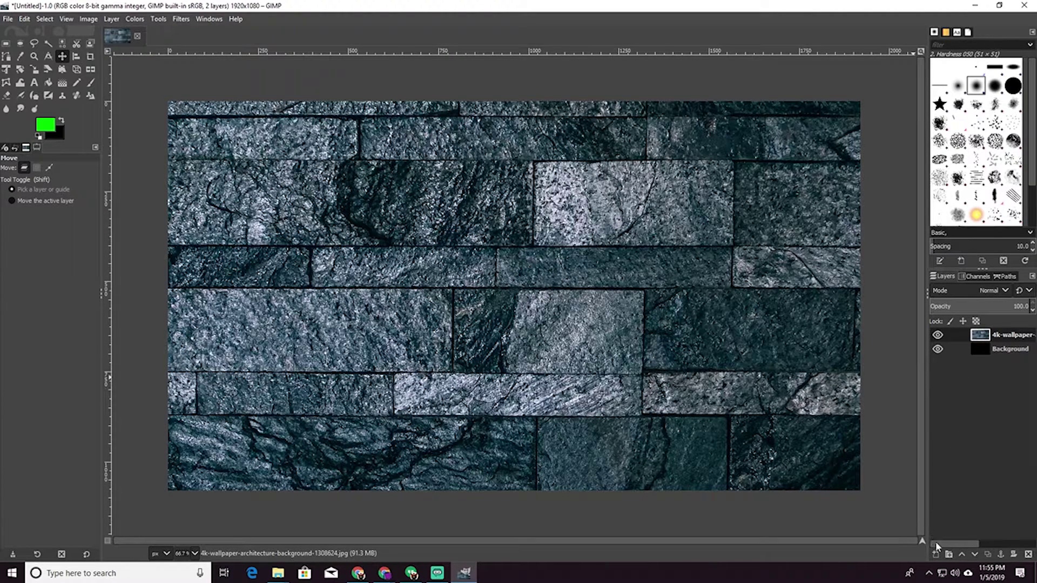
Add a transparent layer named 'frame' and set Rectangle Select to rounded corners with fixed 16:9.
click(936, 554)
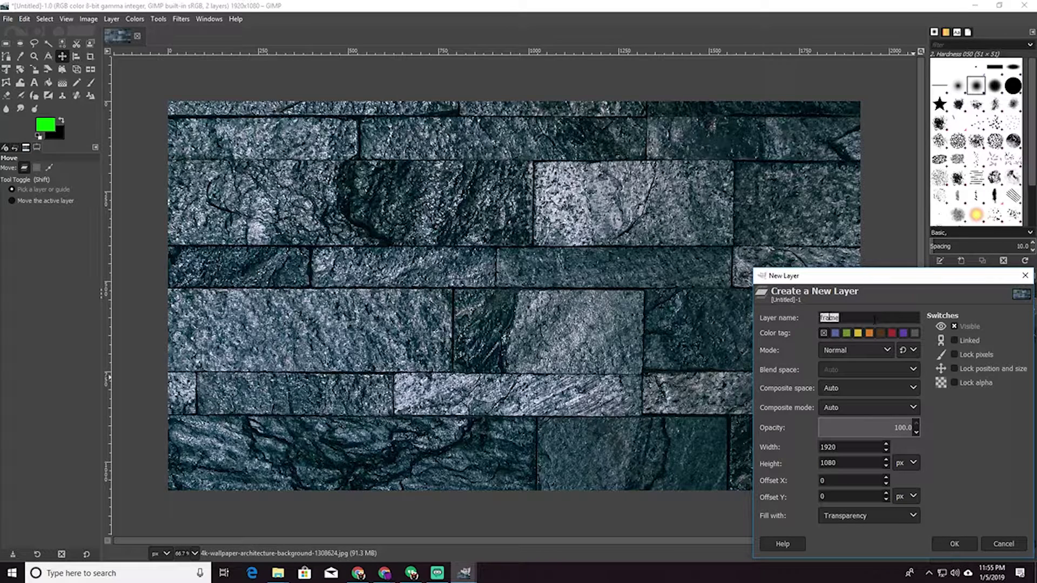
click(953, 543)
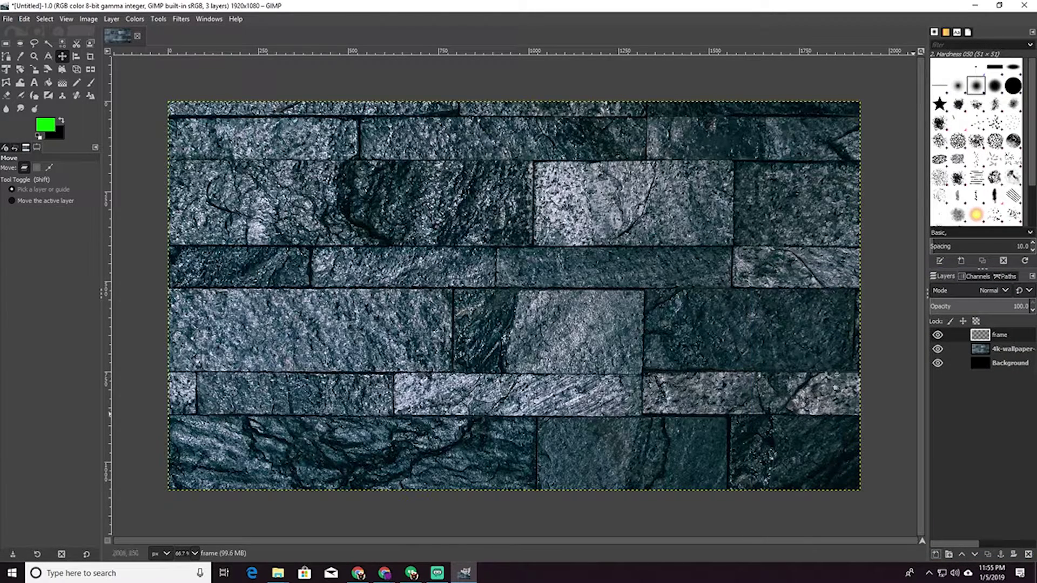
click(8, 44)
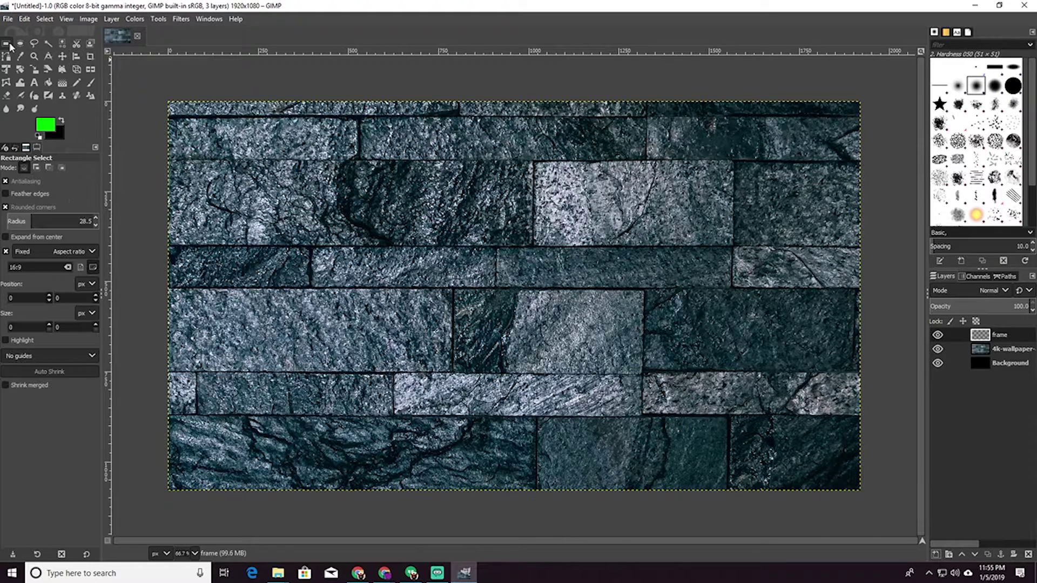
click(7, 207)
click(7, 209)
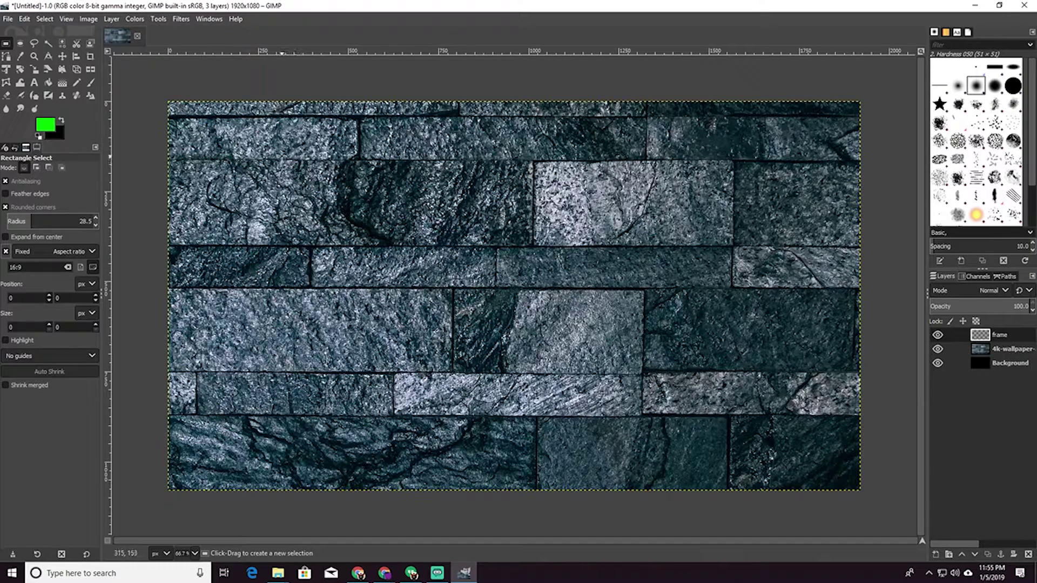
Draw a rounded 16:9 selection of about 1570×883 px at 155,75 on the canvas.
drag(268, 145, 583, 449)
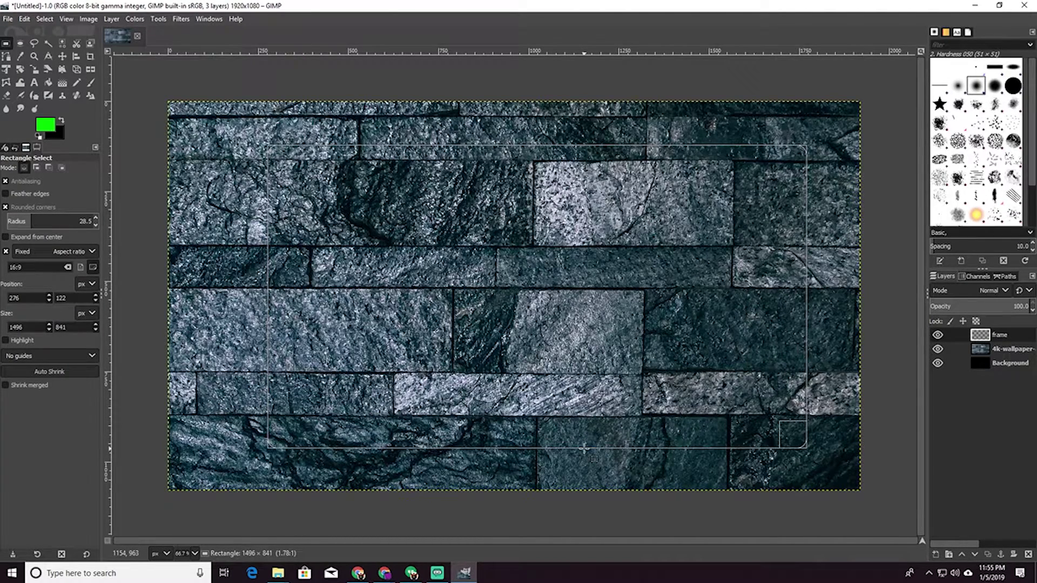
drag(584, 448, 588, 455)
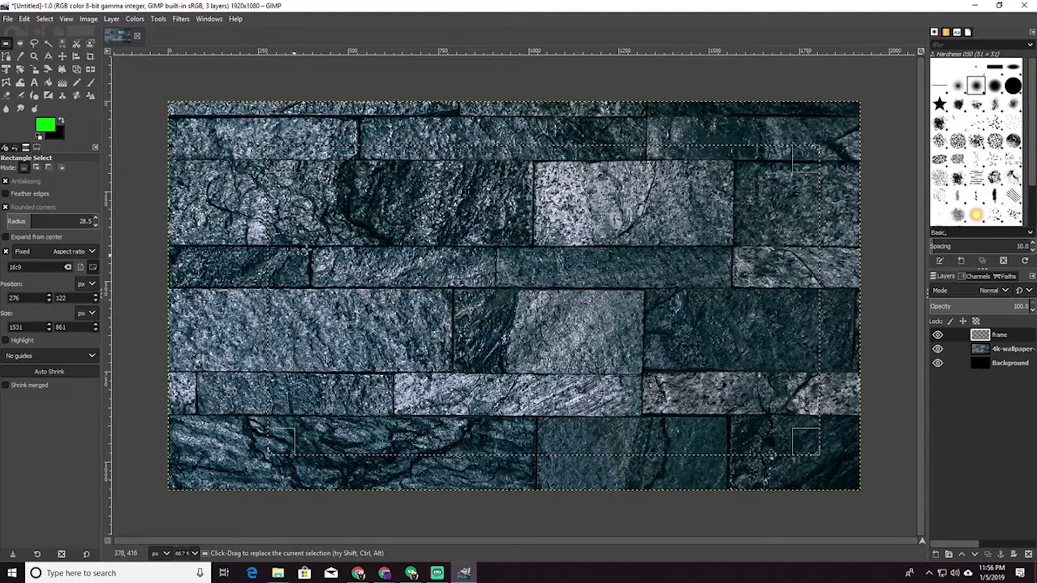
click(252, 213)
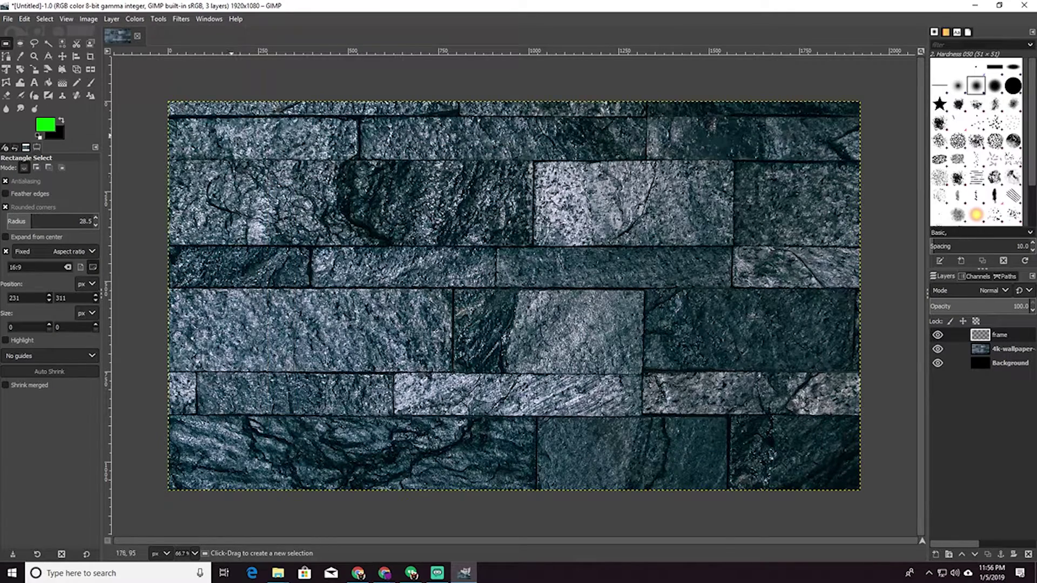
drag(225, 128, 790, 432)
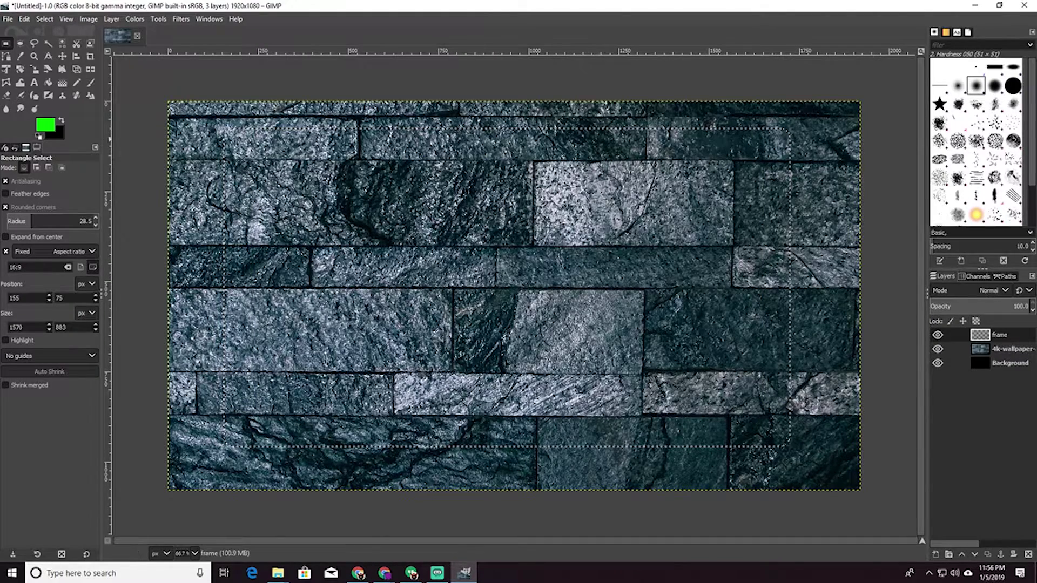
click(47, 123)
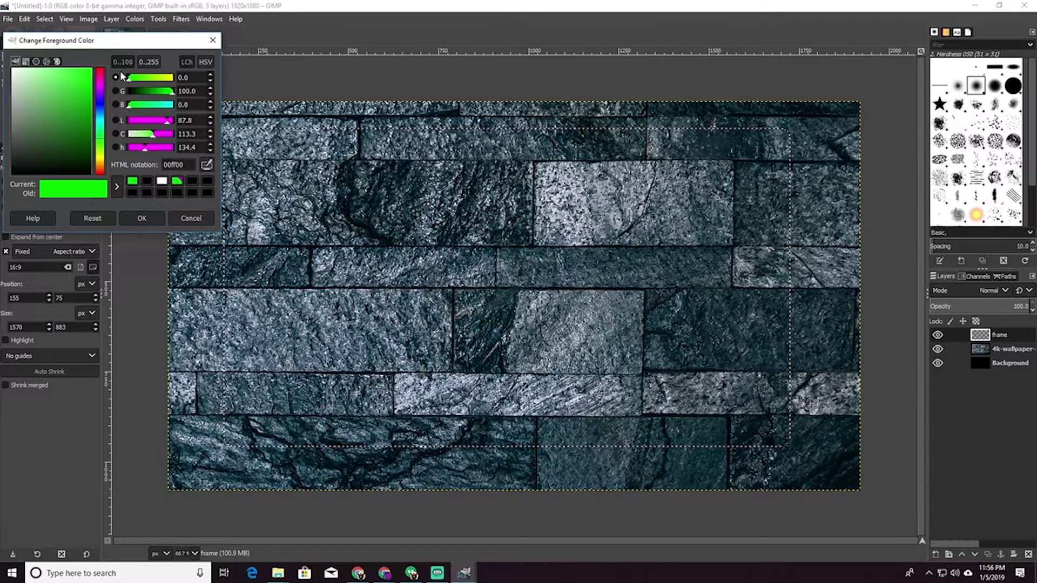
Set the foreground colour to bright green 00ff17, with the green channel at 255.
drag(102, 129, 102, 141)
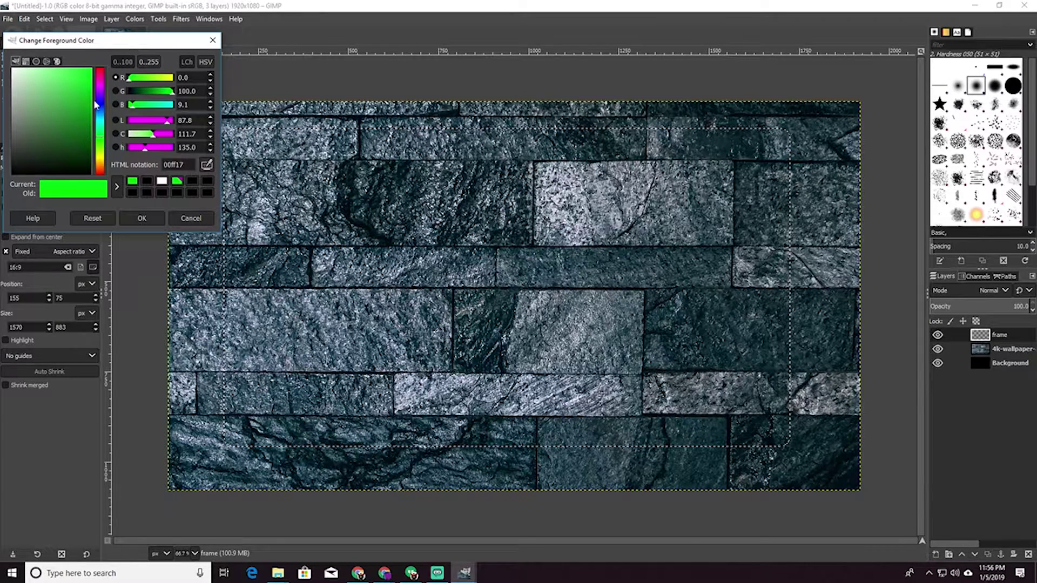
click(187, 91)
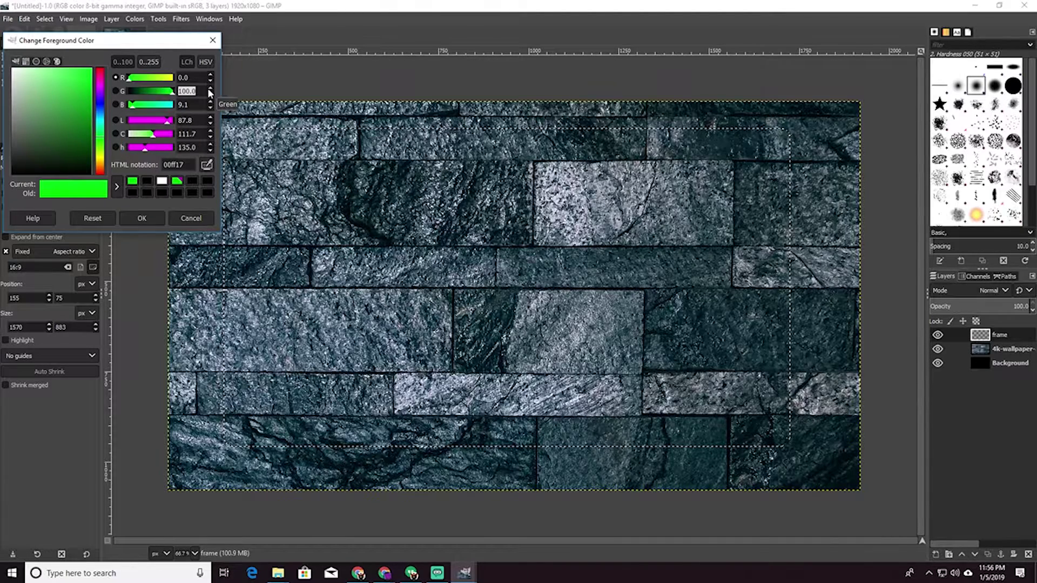
text(255)
key(Return)
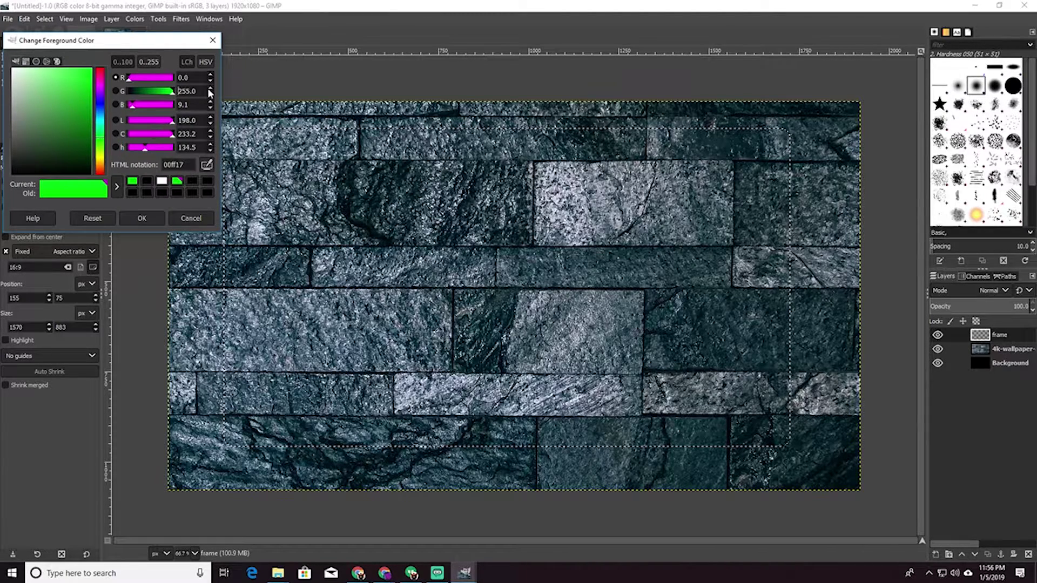
click(149, 221)
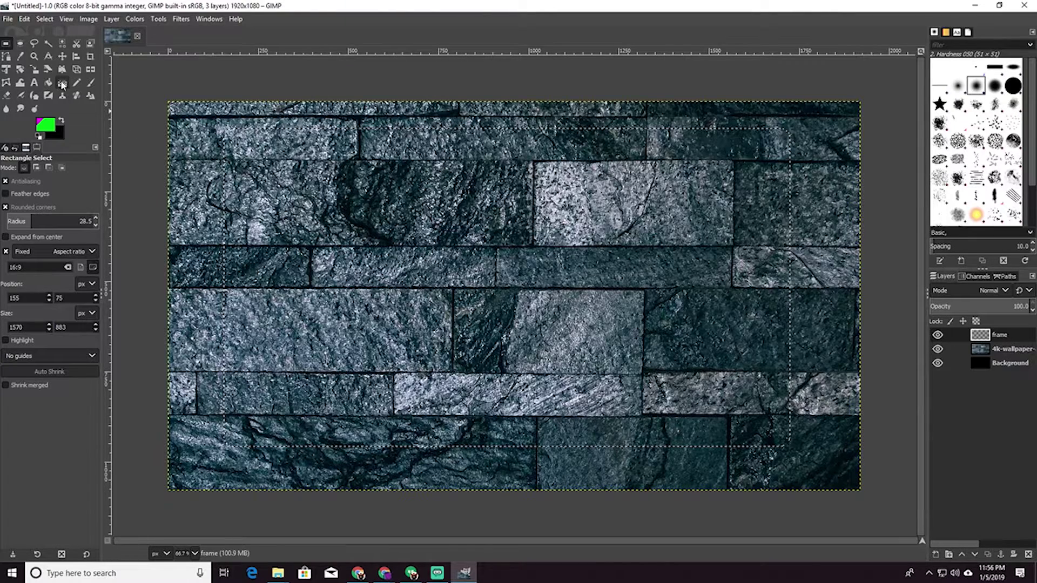
Bucket-fill the rounded selection green on the frame layer, then select a 1699×955 area around it.
click(48, 82)
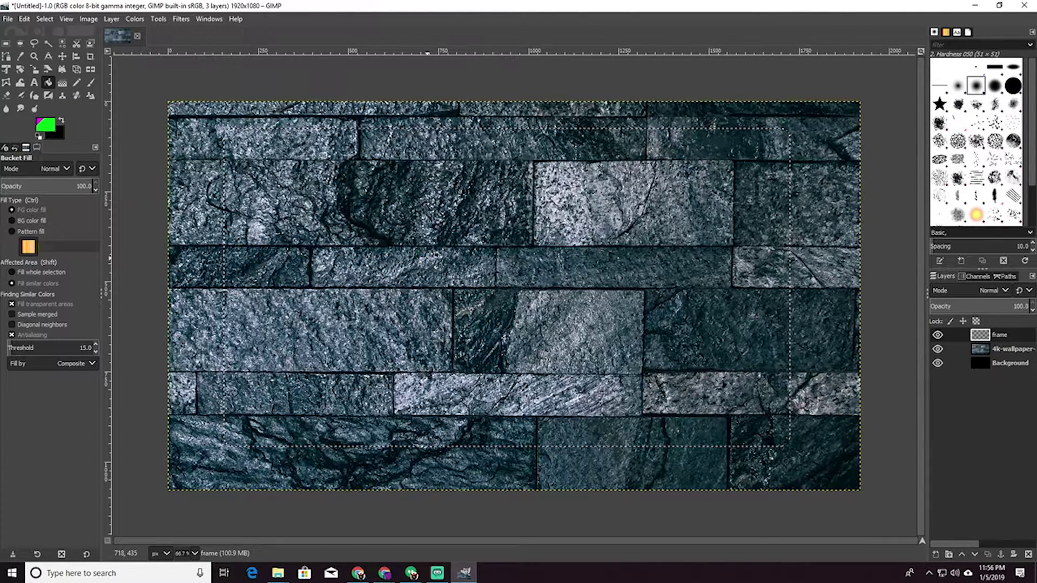
click(427, 258)
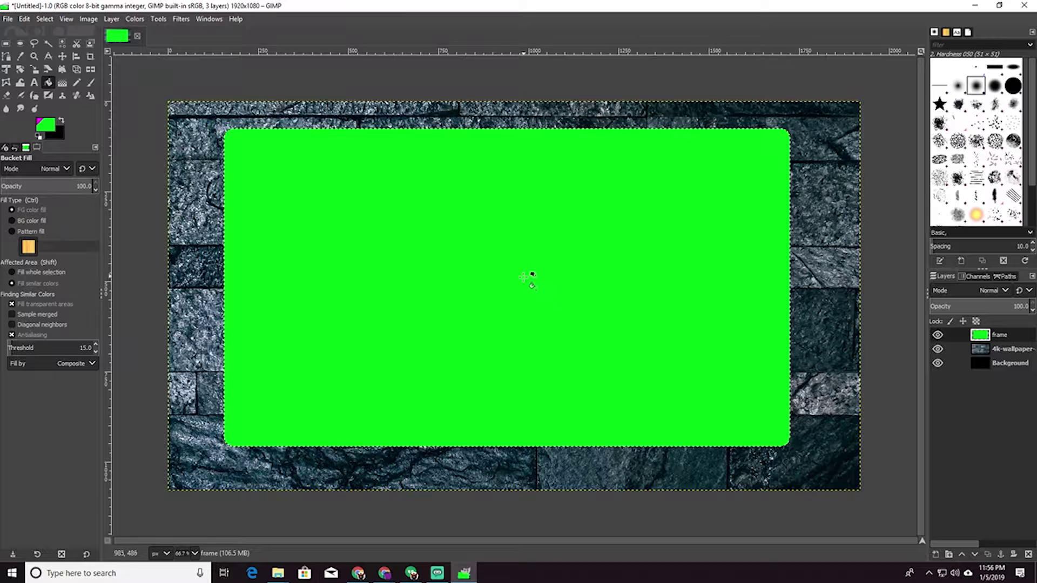
click(5, 44)
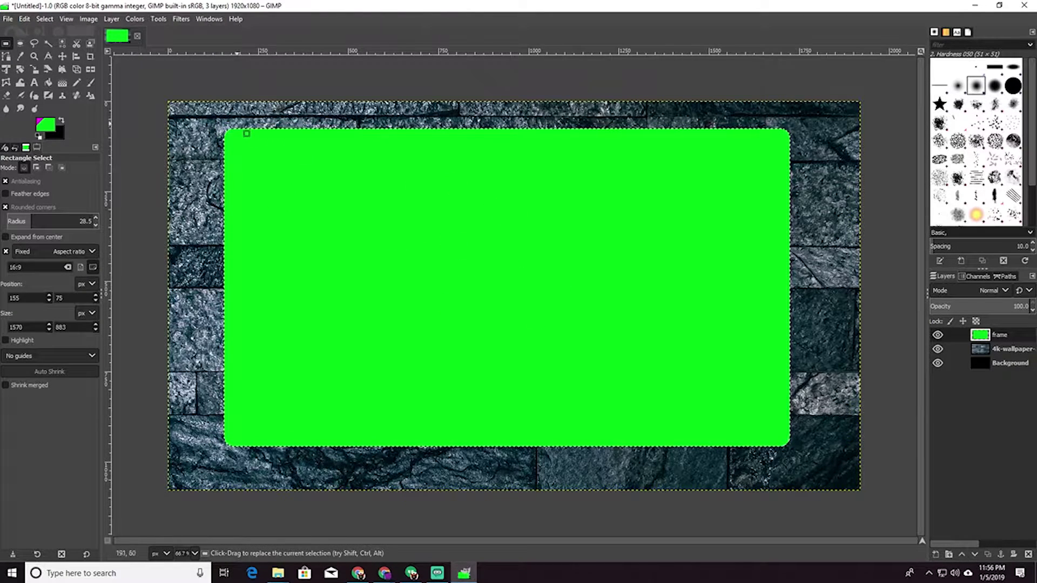
drag(197, 115, 810, 456)
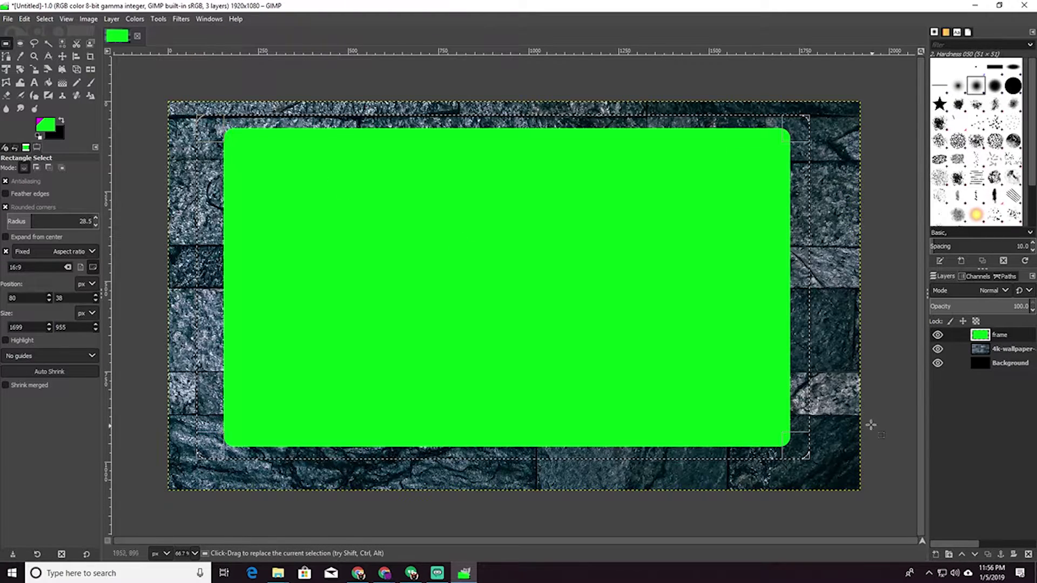
Apply a Drop Shadow to the selection with X and Y offsets both 0.
click(182, 19)
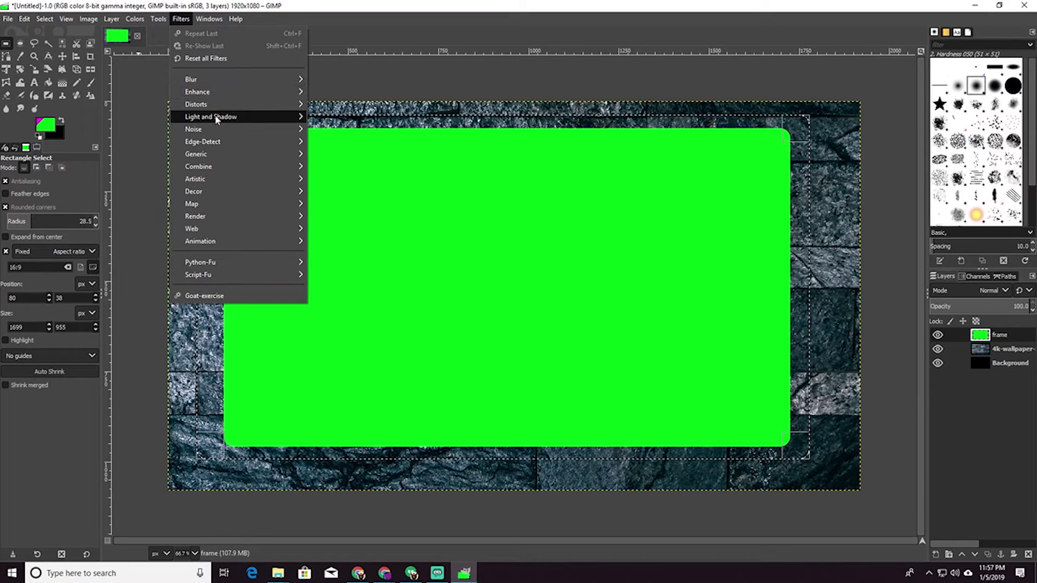
mouse_move(270, 117)
click(350, 189)
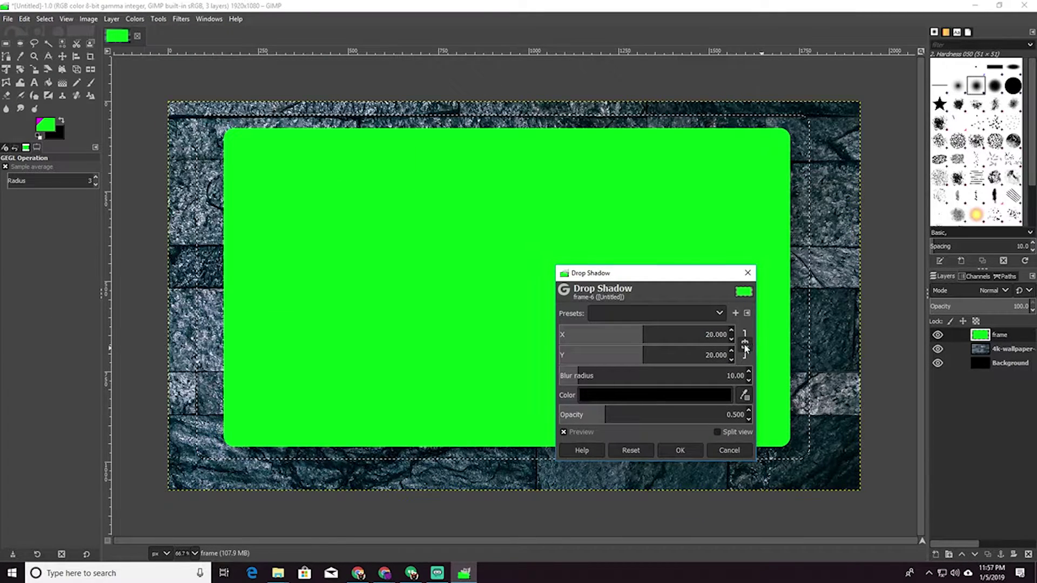
click(708, 335)
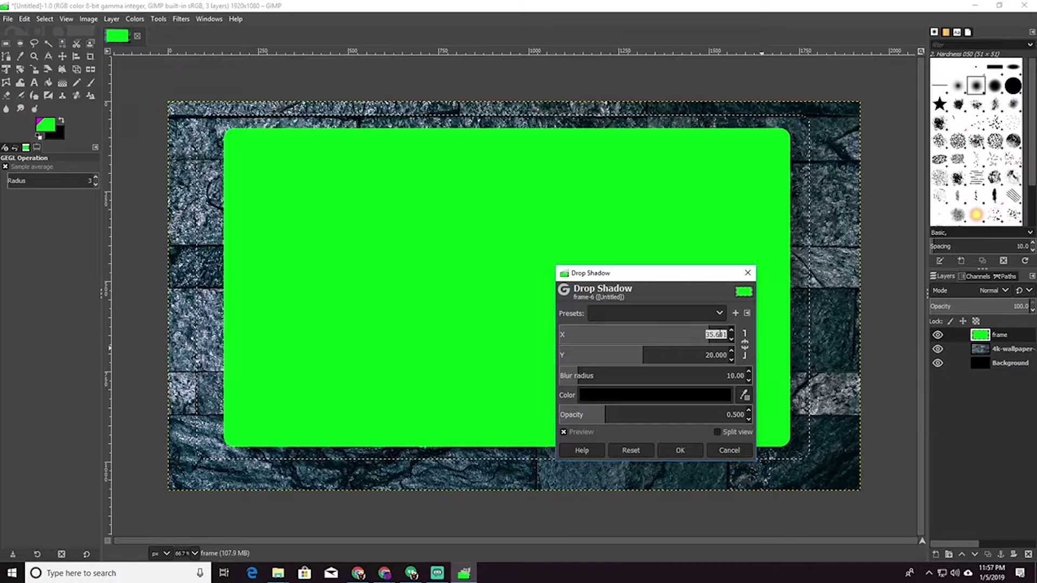
text(0)
key(Tab)
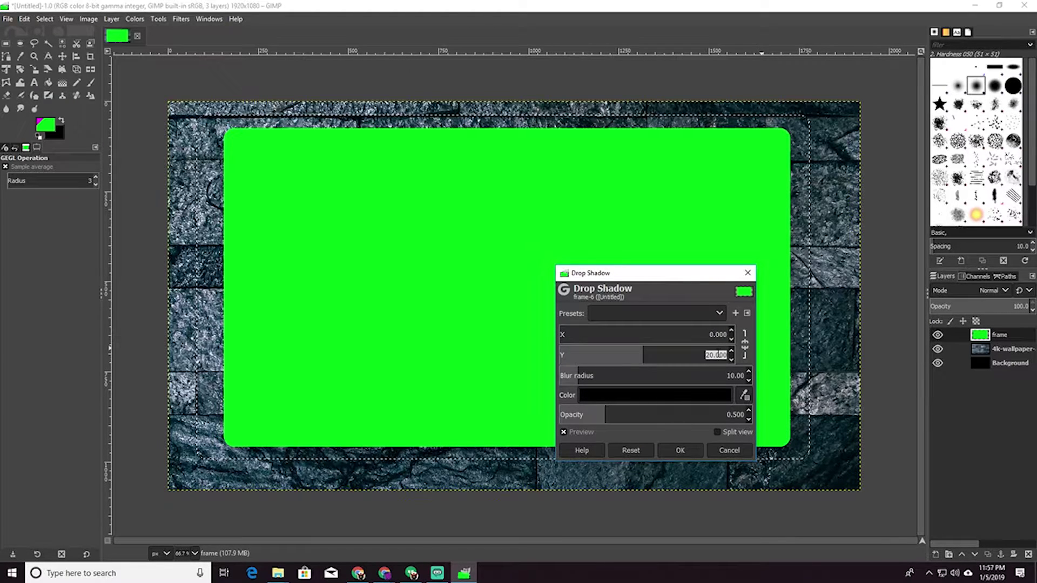
text(0)
Make the shadow purple with opacity 2 and blur radius 13.26, and apply the glow.
click(622, 397)
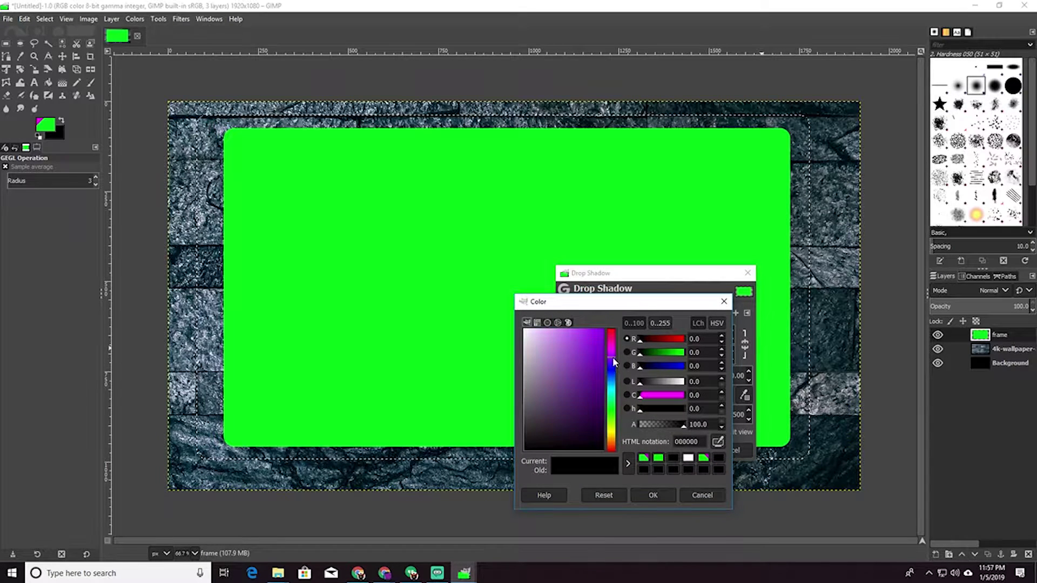
drag(605, 355, 635, 330)
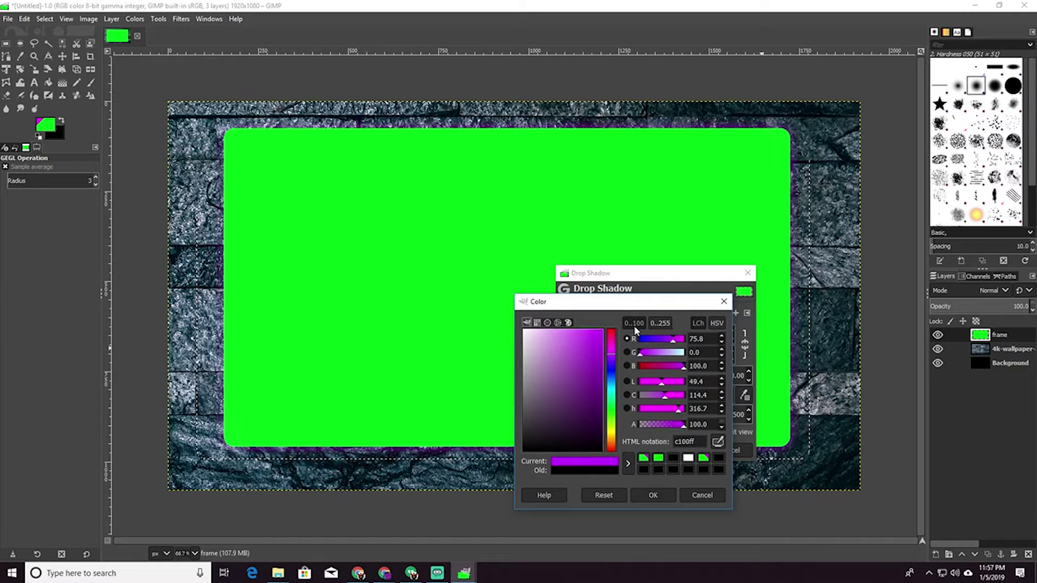
click(654, 494)
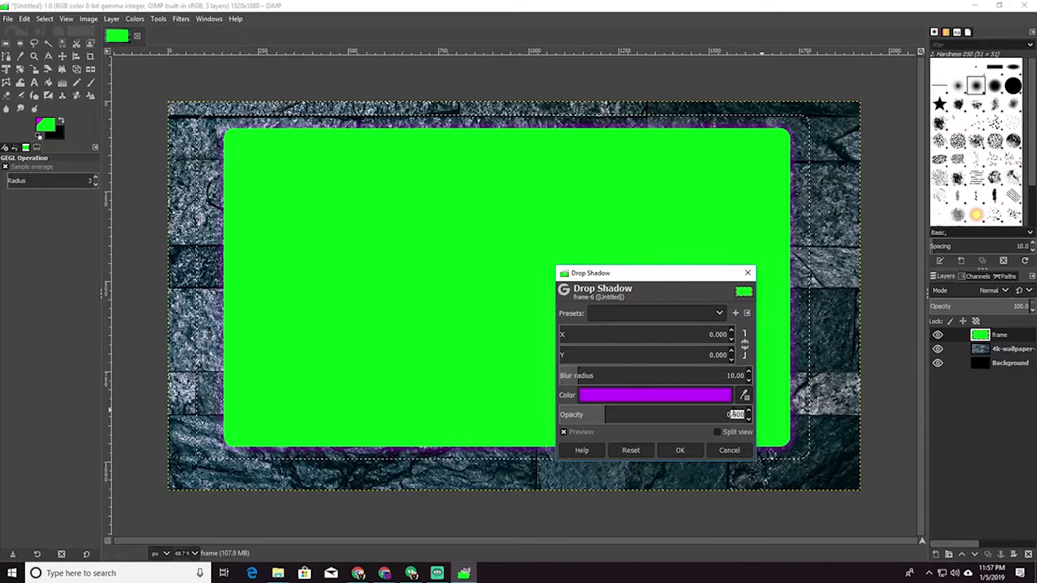
text(2)
key(Return)
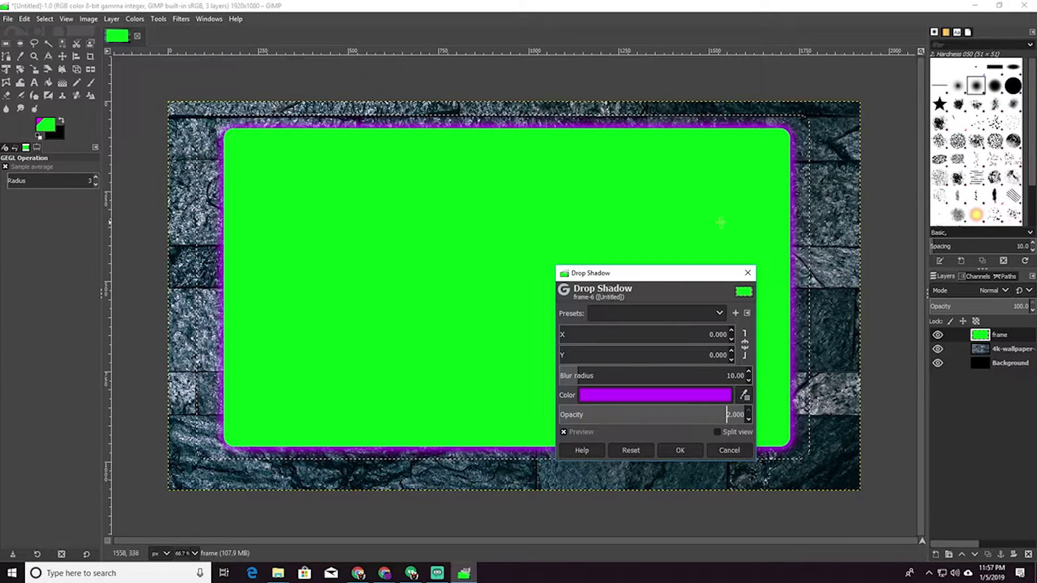
mouse_move(583, 374)
mouse_down()
mouse_move(605, 373)
mouse_move(567, 378)
mouse_move(600, 375)
mouse_move(583, 376)
mouse_up()
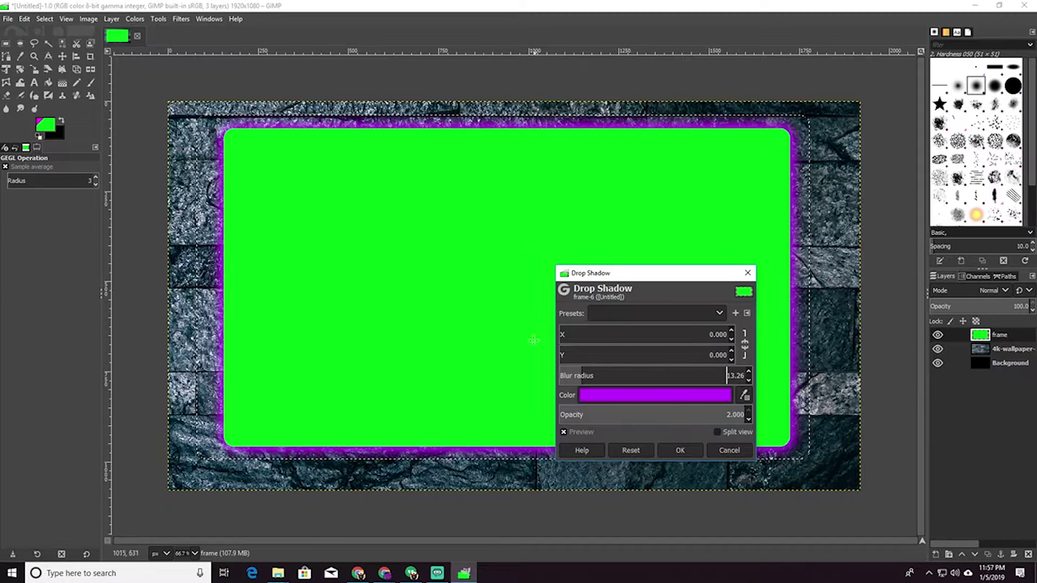
click(681, 451)
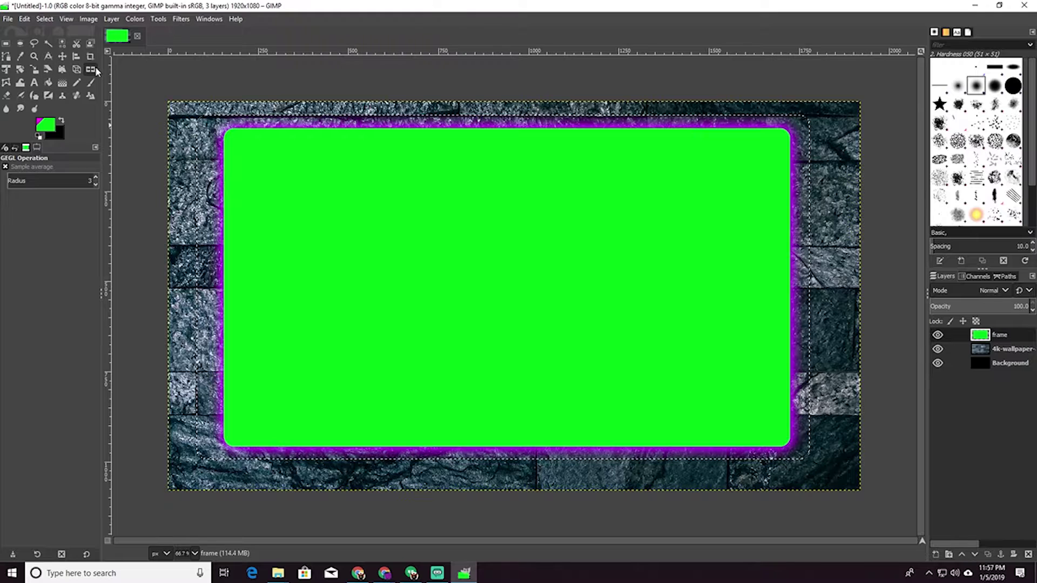
Move the glowing frame layer up about 36 pixels on the stone-wall background.
click(63, 59)
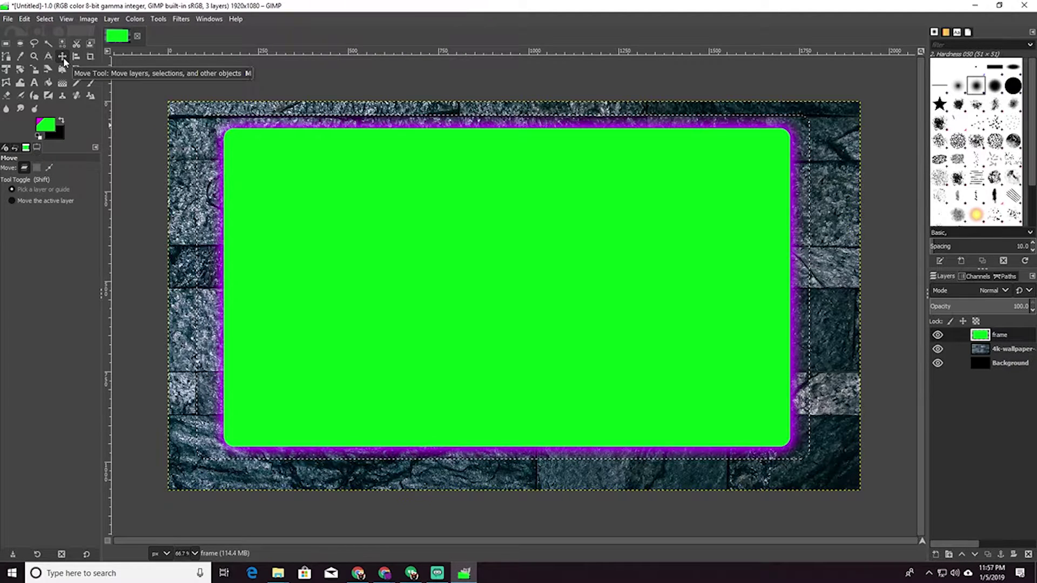
mouse_move(555, 295)
mouse_down()
mouse_move(550, 288)
mouse_move(604, 306)
mouse_move(523, 310)
mouse_move(547, 286)
mouse_move(569, 297)
mouse_move(555, 303)
mouse_move(554, 288)
mouse_up()
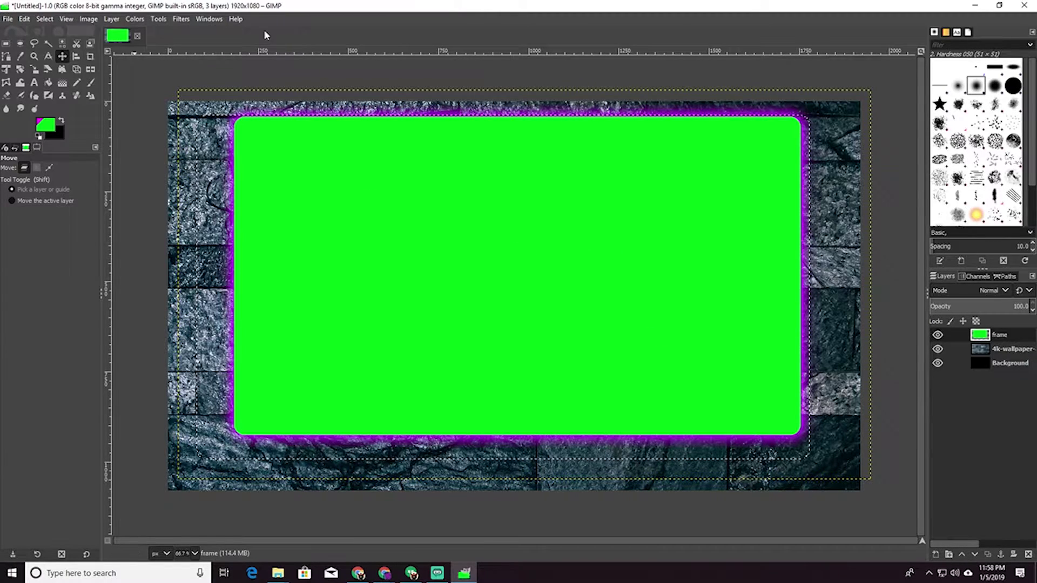
Export the image to the Desktop as frame.png with the default PNG settings.
click(8, 19)
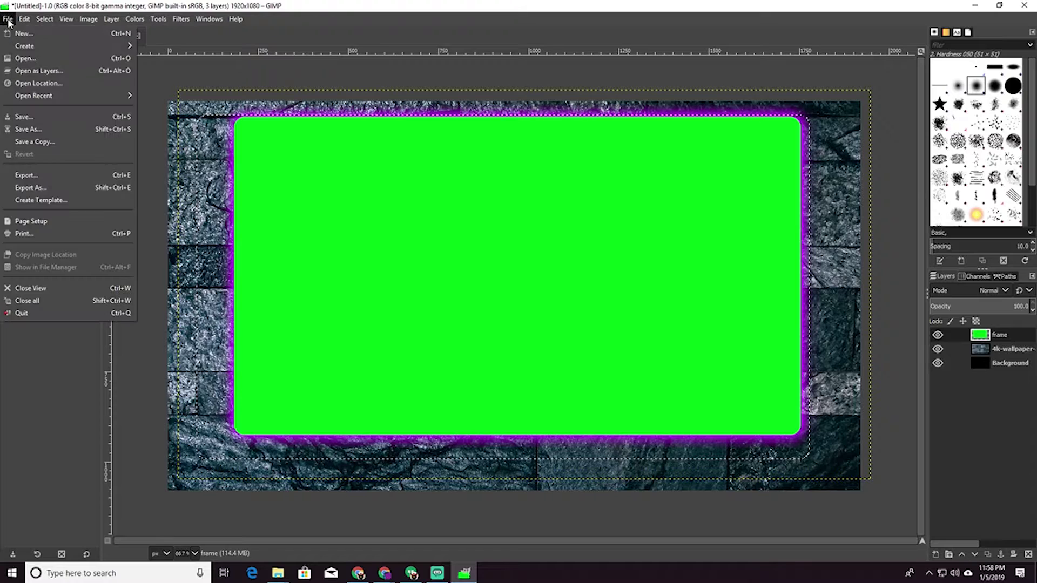
mouse_move(24, 18)
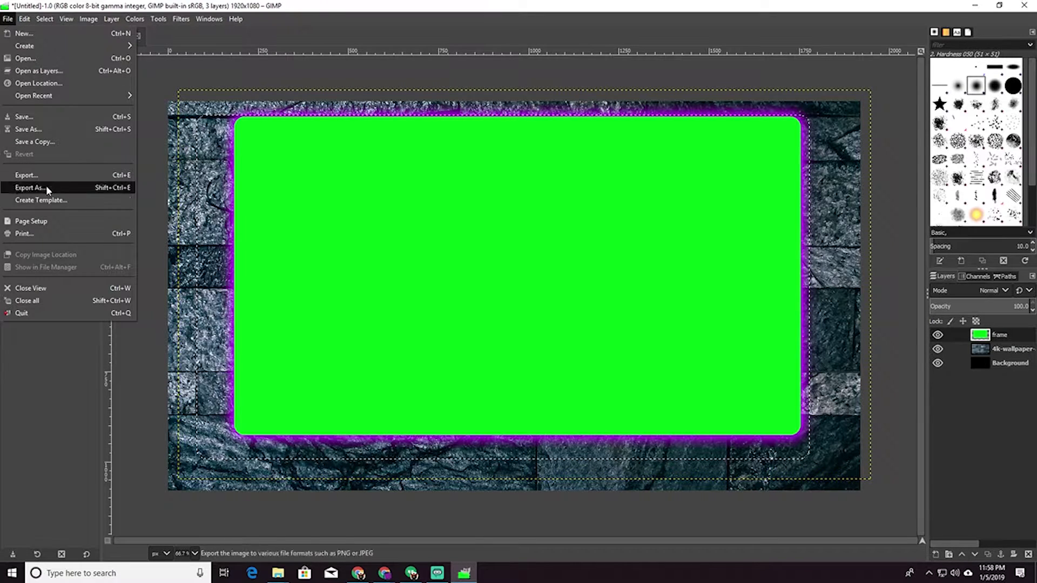
click(43, 176)
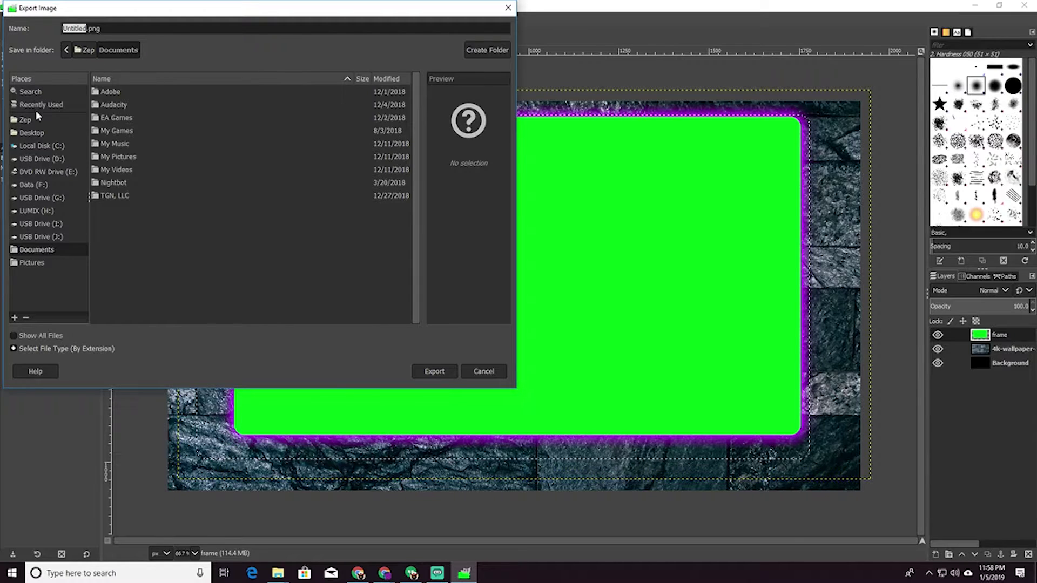
click(34, 133)
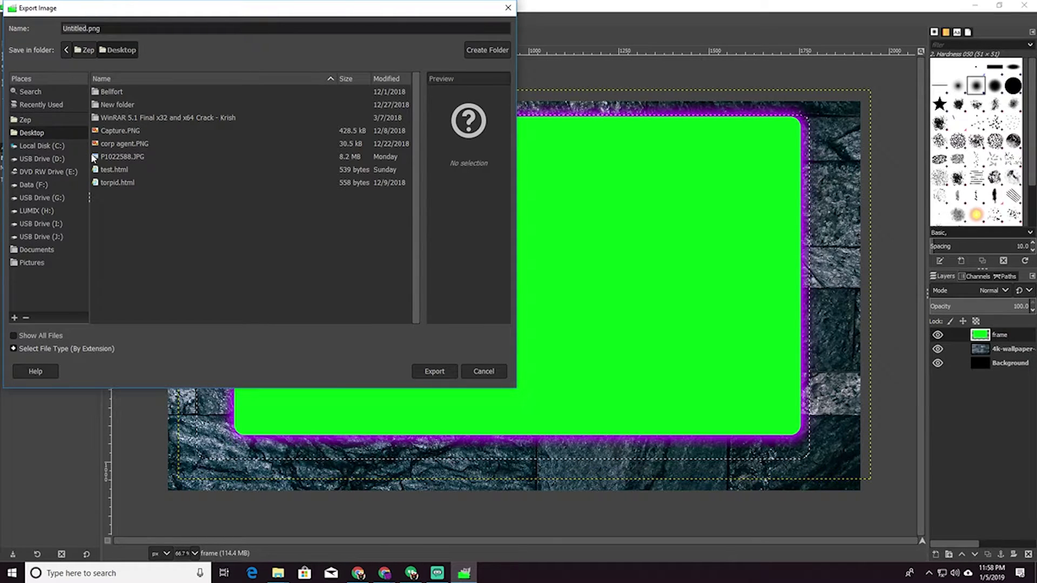
double_click(73, 28)
text(frame)
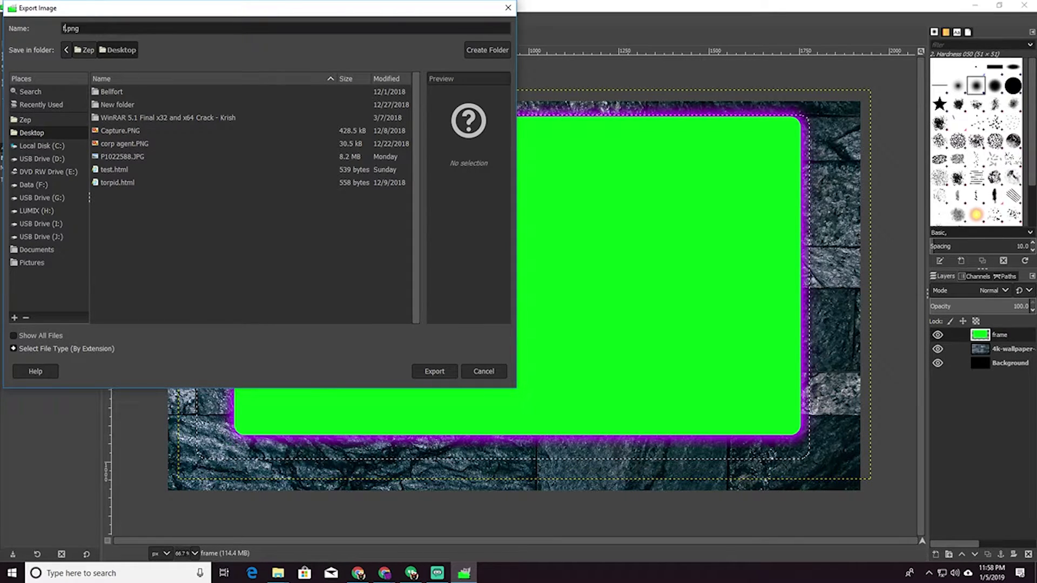
click(439, 366)
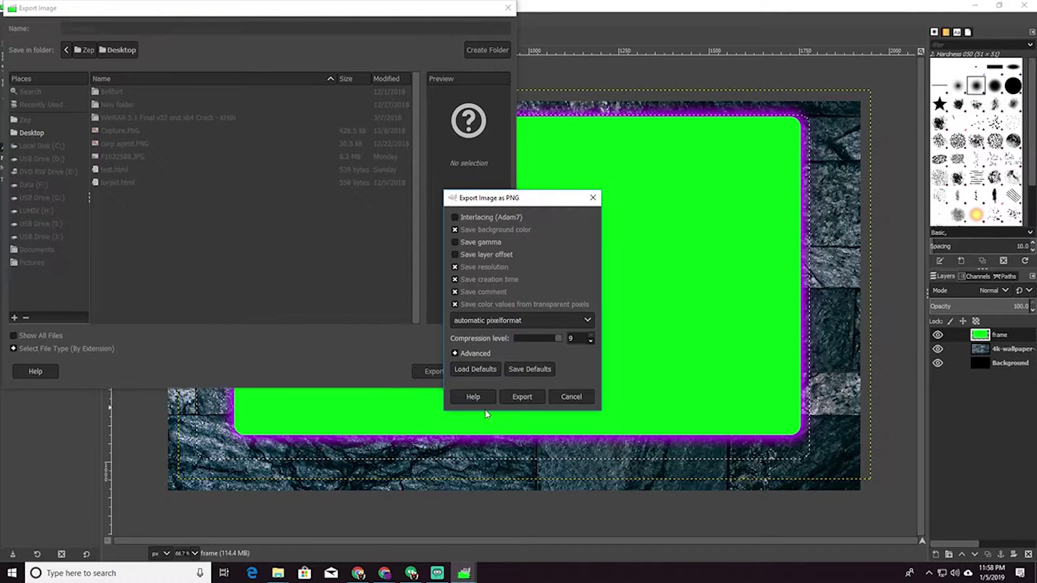
click(522, 397)
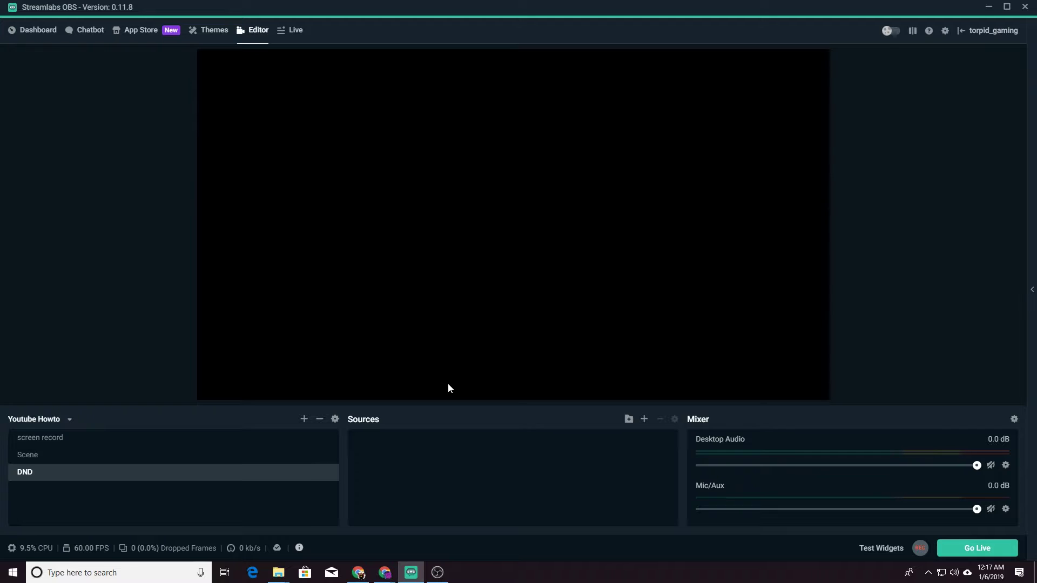
Add the existing Yeti microphone as an Audio Input Capture source in the DND scene.
click(643, 419)
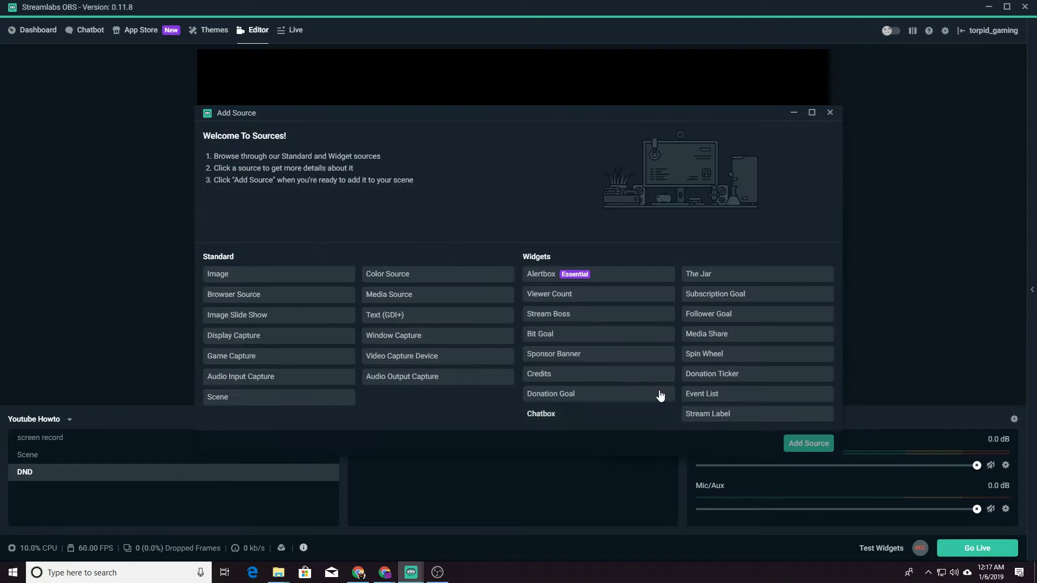
click(269, 382)
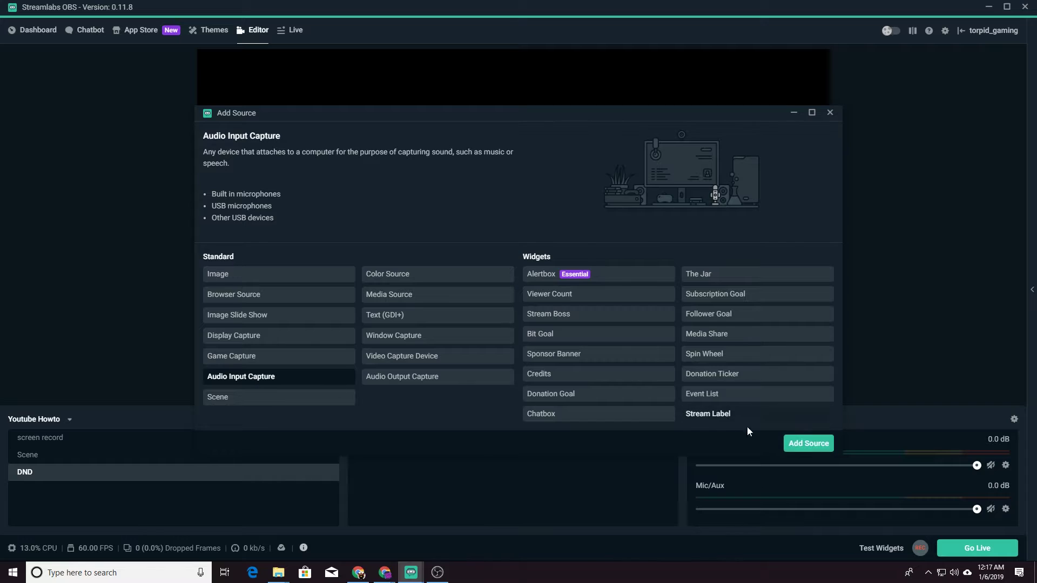
click(804, 444)
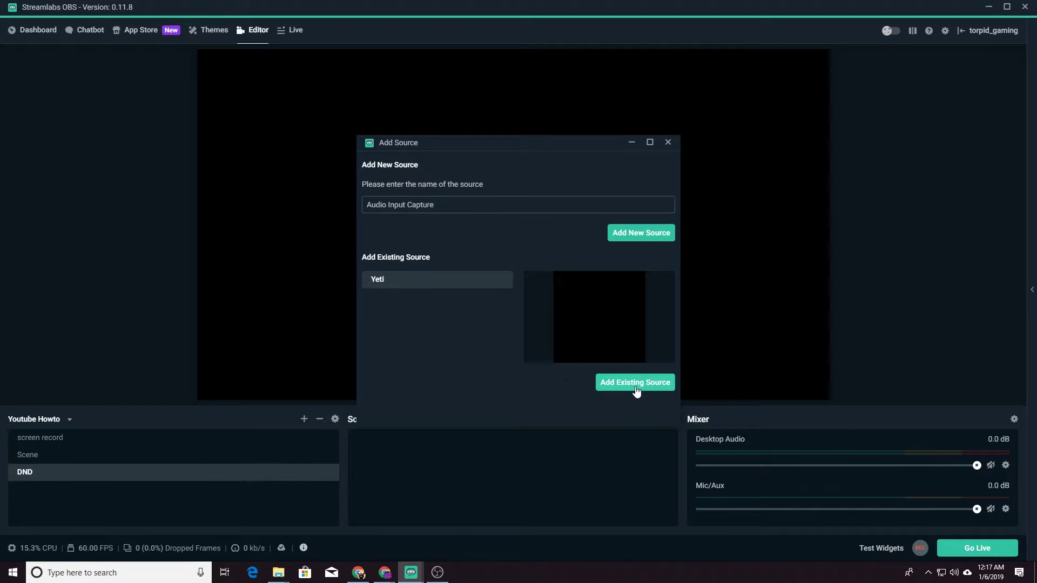
click(633, 384)
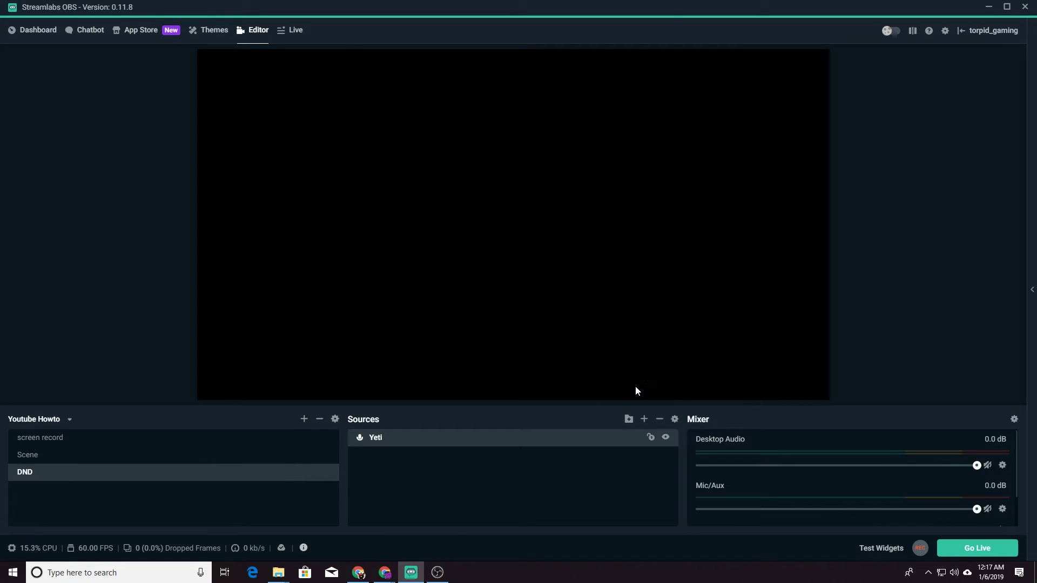
click(645, 419)
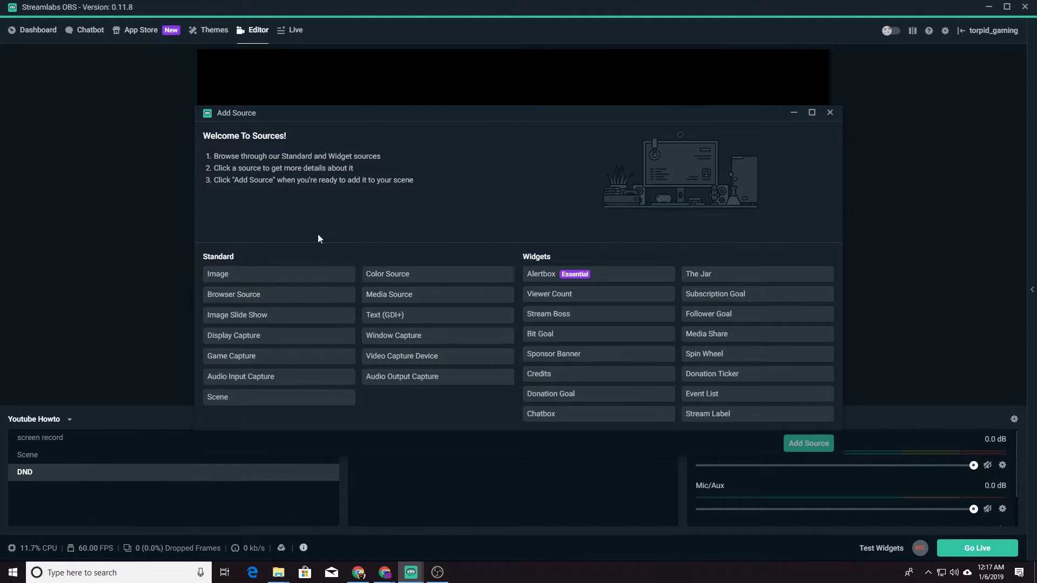
Add an Image source named 'Overlay' that displays the exported frame.png picture.
click(236, 277)
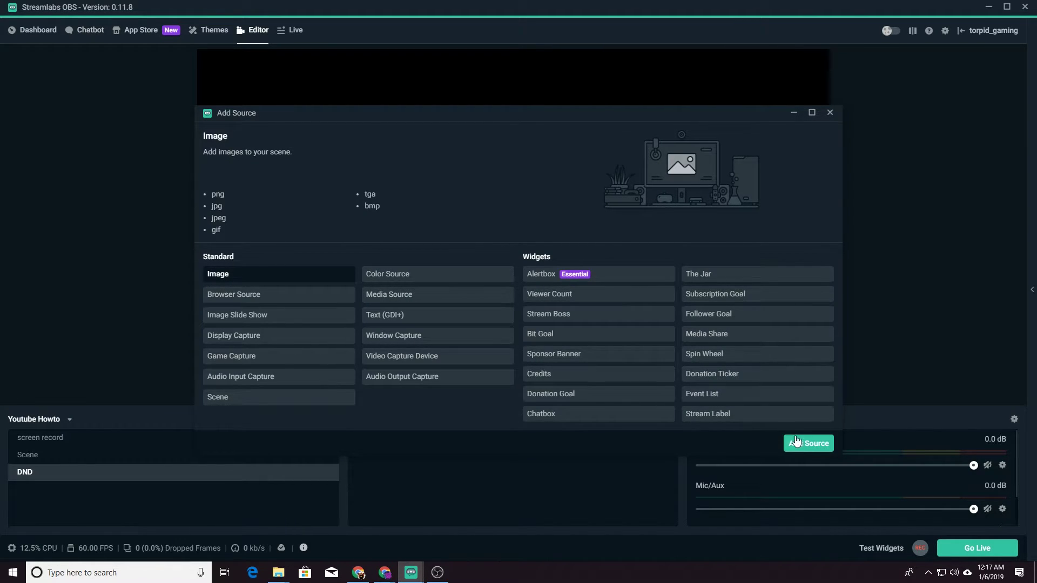
click(796, 441)
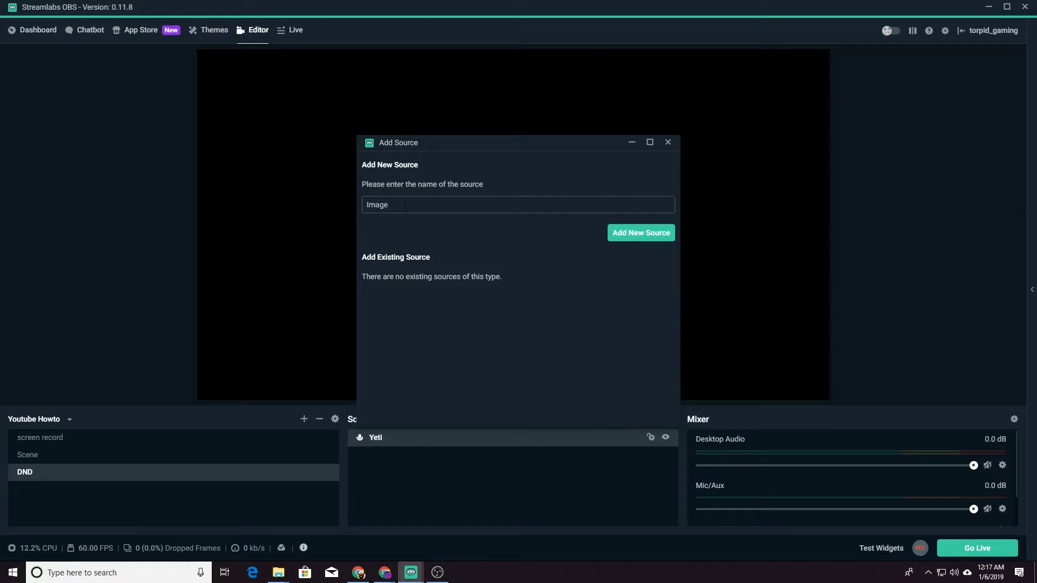
drag(444, 204, 326, 197)
text(Overlay)
click(629, 233)
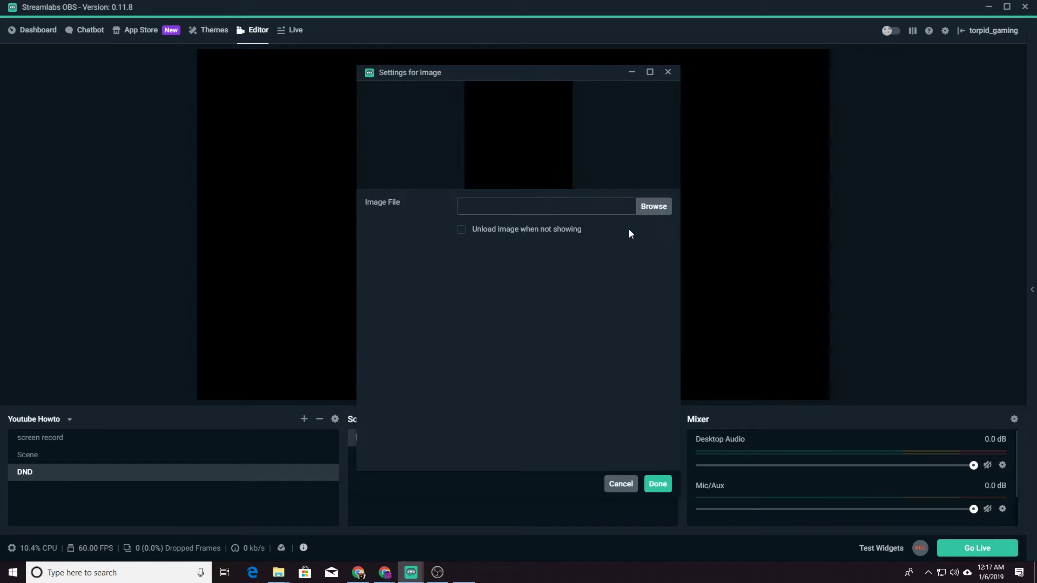
click(651, 208)
click(194, 92)
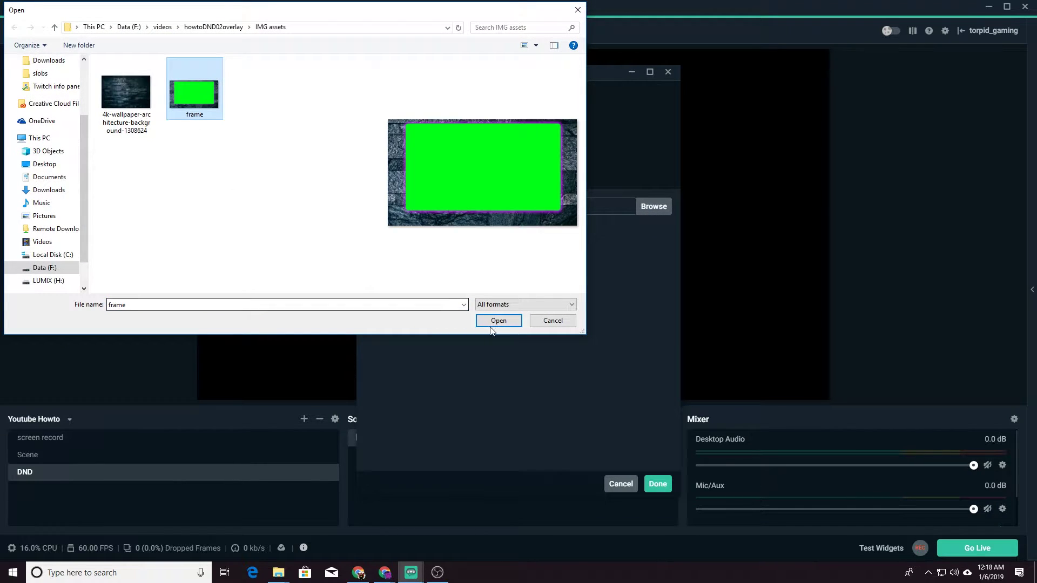
click(506, 322)
click(658, 484)
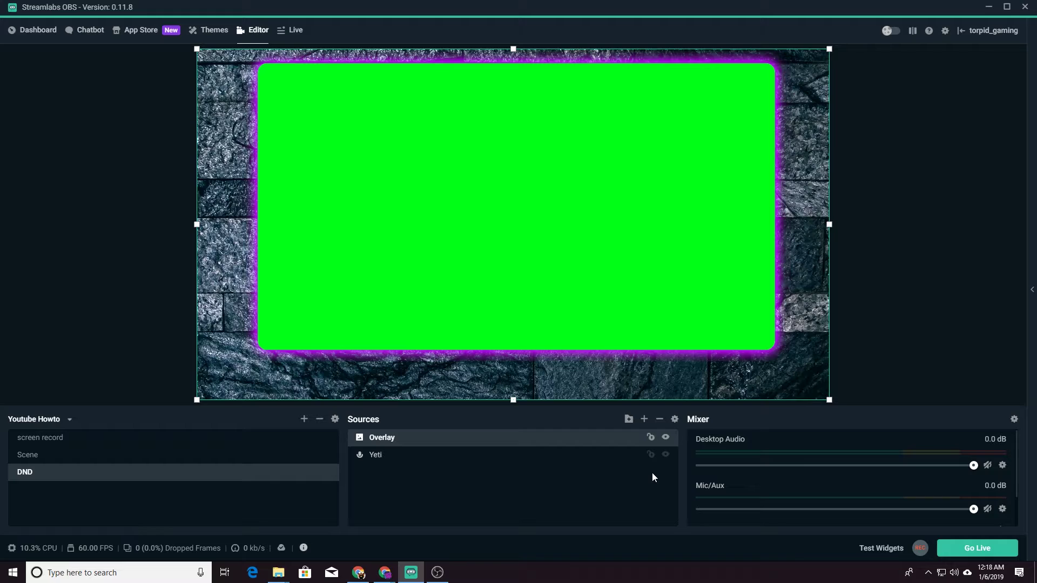
Add a Color Key filter to the Overlay source.
right_click(488, 437)
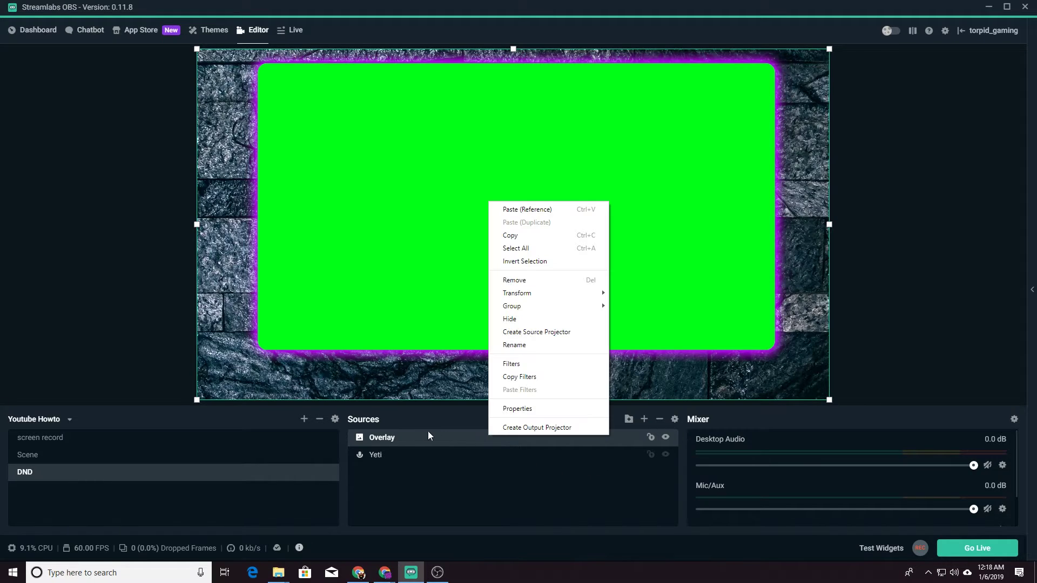
click(514, 365)
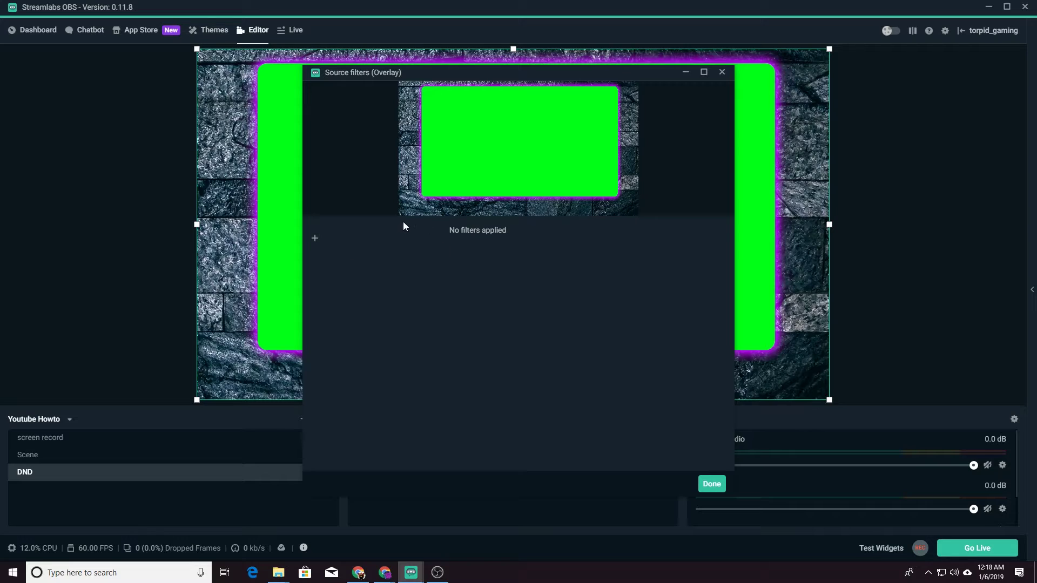
click(315, 239)
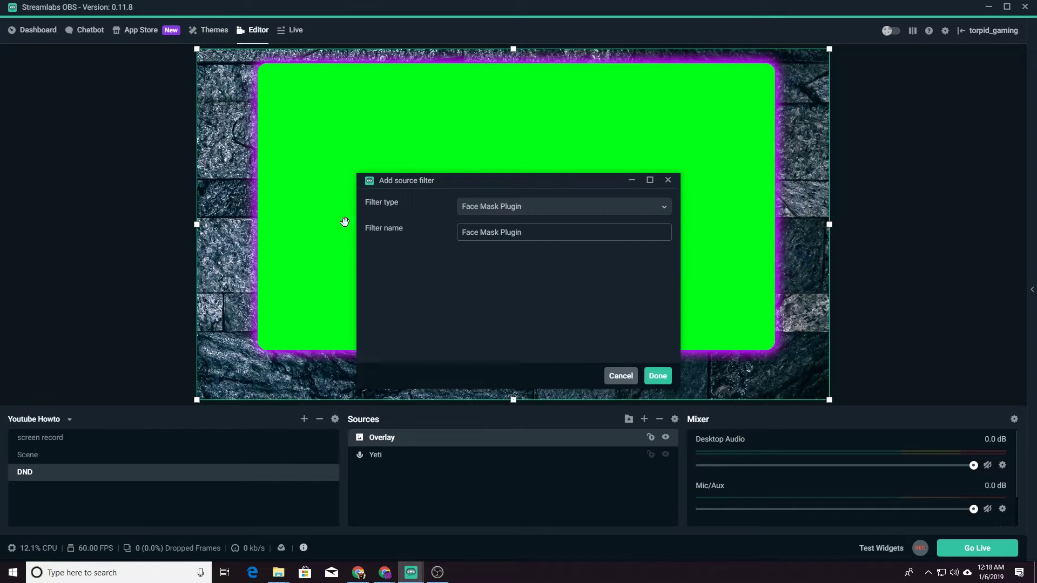
click(494, 216)
click(485, 322)
click(668, 376)
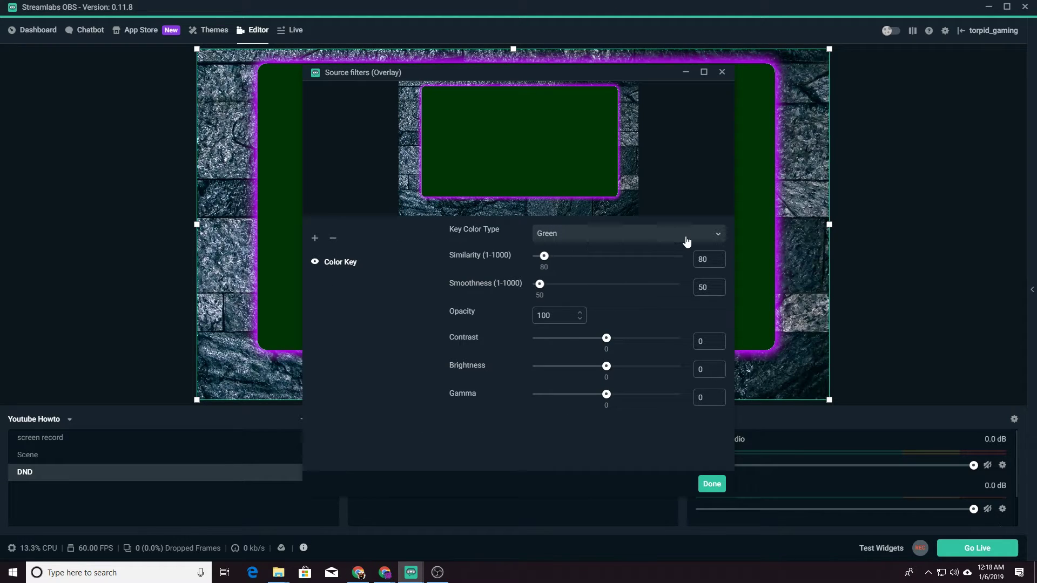
Raise the Color Key similarity to 105 so the green centre turns transparent, then close filters.
drag(589, 74, 856, 117)
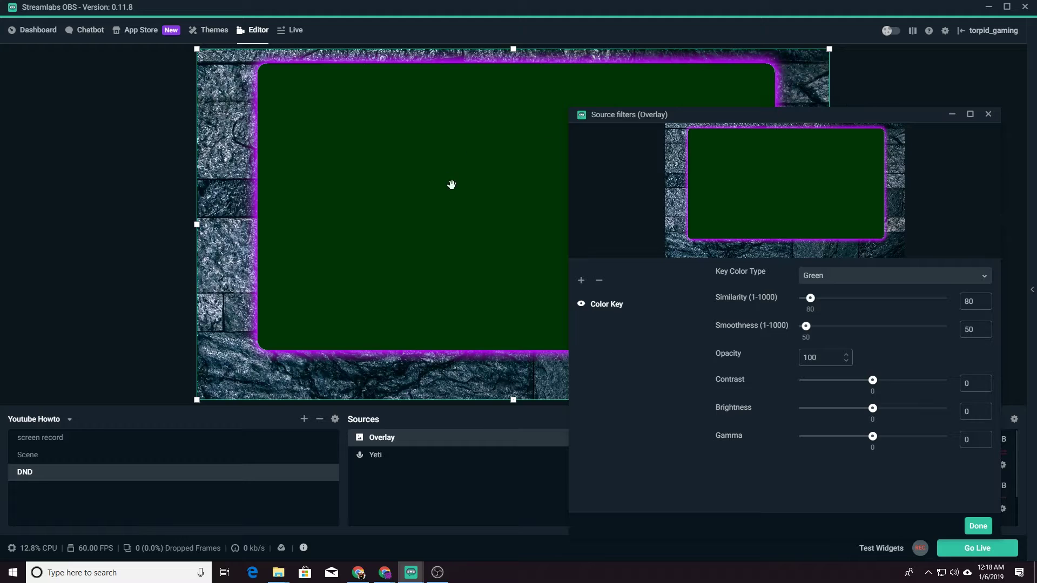
drag(687, 121, 401, 108)
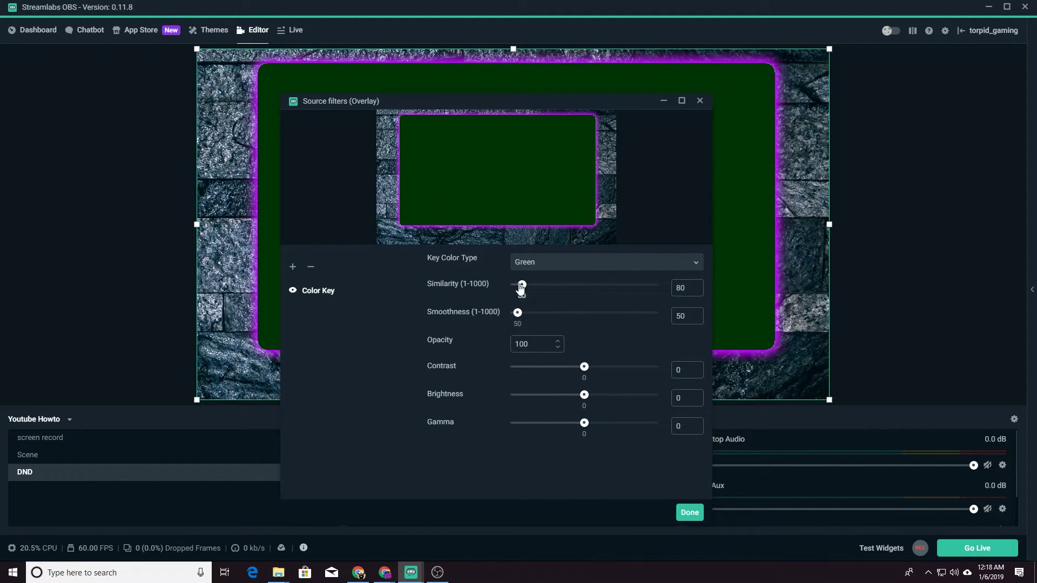
drag(522, 289, 527, 295)
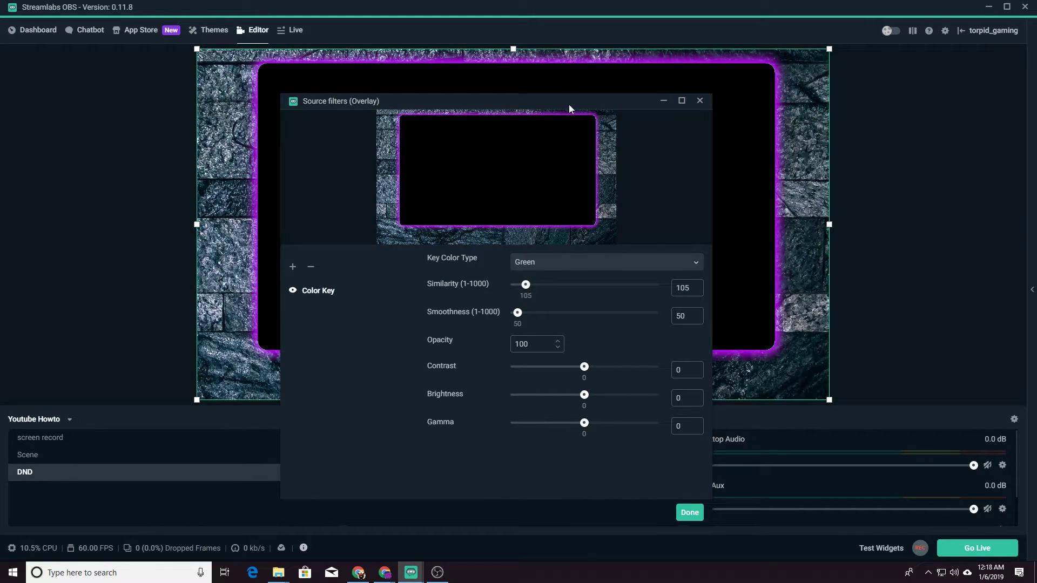
drag(569, 105, 727, 147)
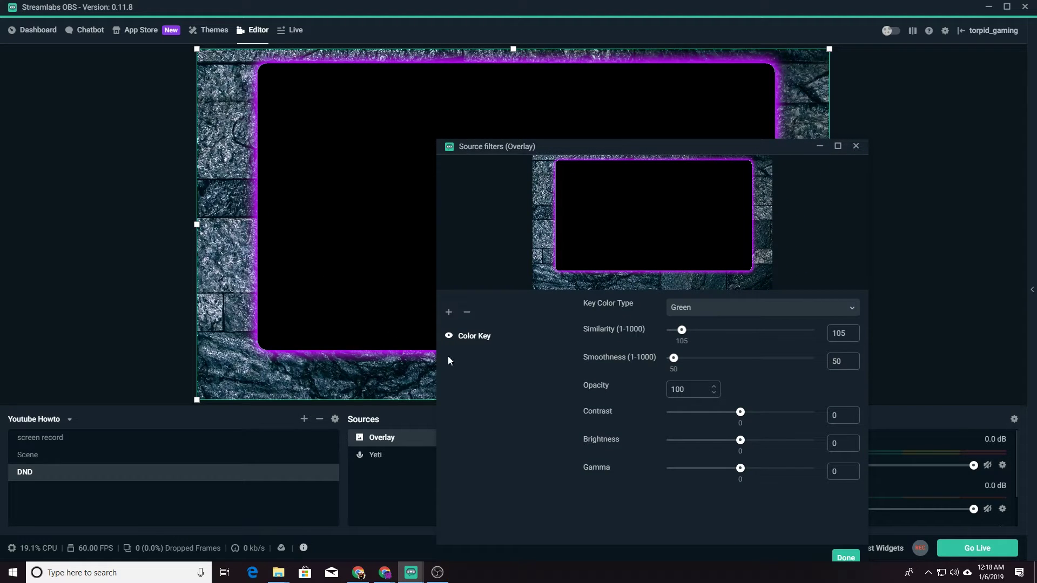
drag(735, 151, 668, 108)
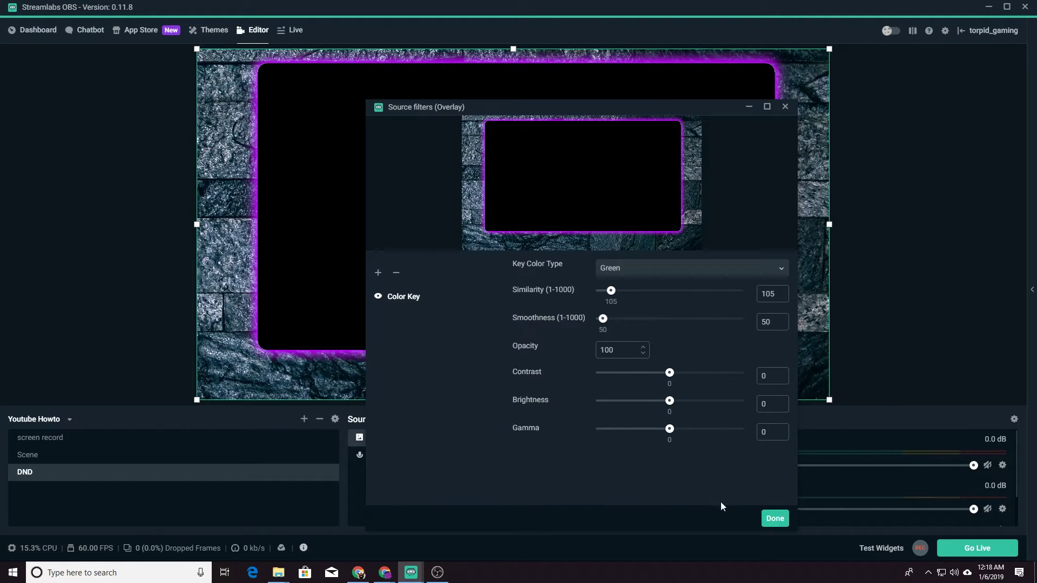
click(770, 520)
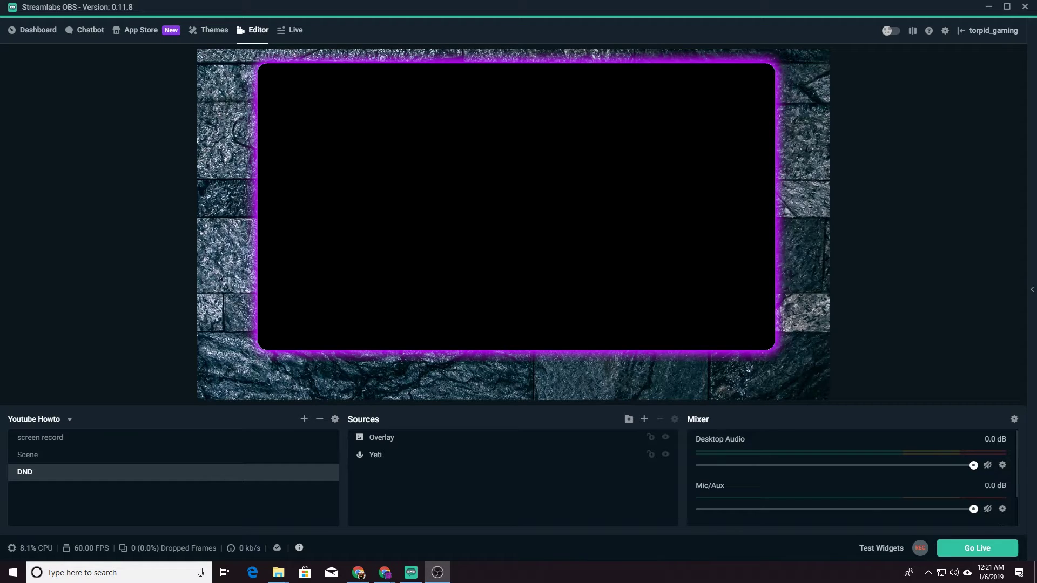
Add the existing 'webcam' Video Capture Device source to the DND scene.
click(643, 419)
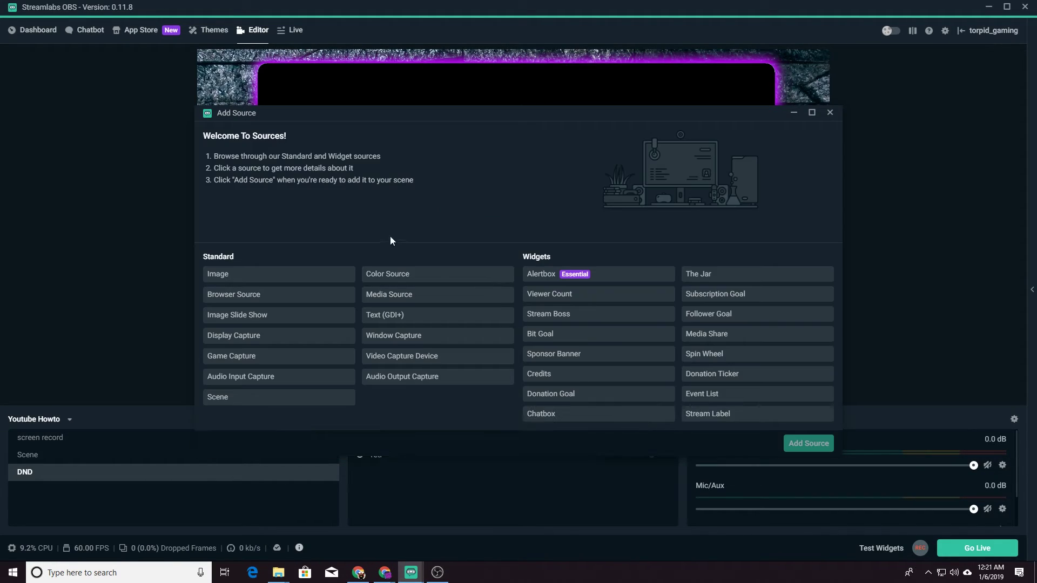
click(394, 358)
click(808, 443)
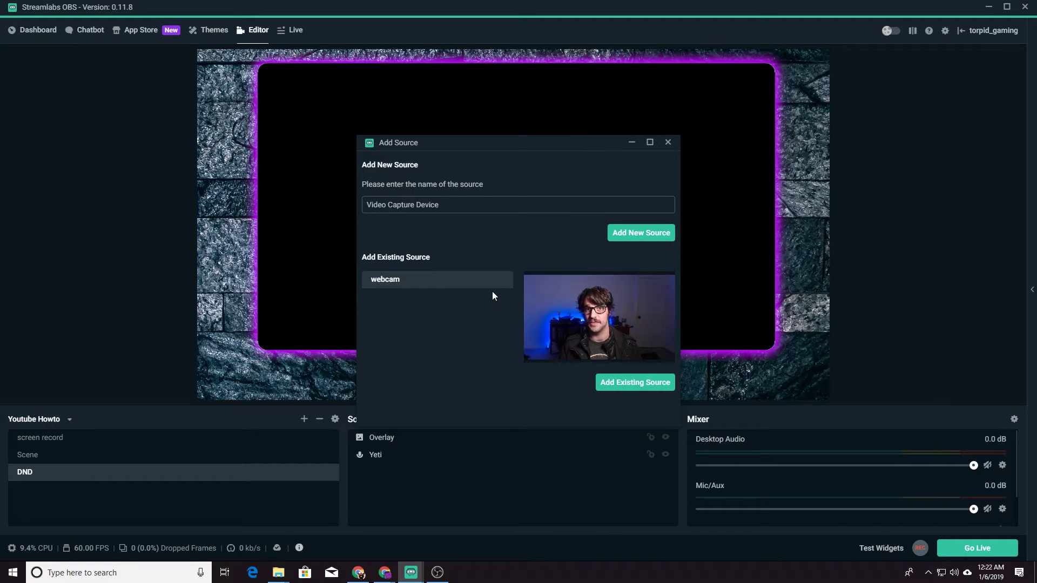
click(641, 382)
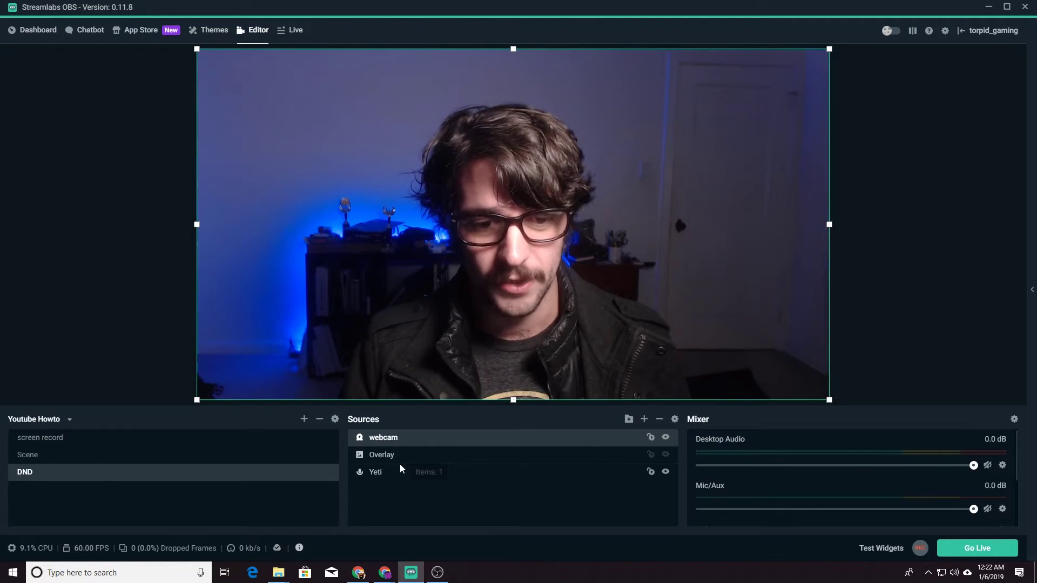
Place Overlay above the webcam in Sources and resize the webcam to fill the purple-glow window.
drag(402, 438, 510, 451)
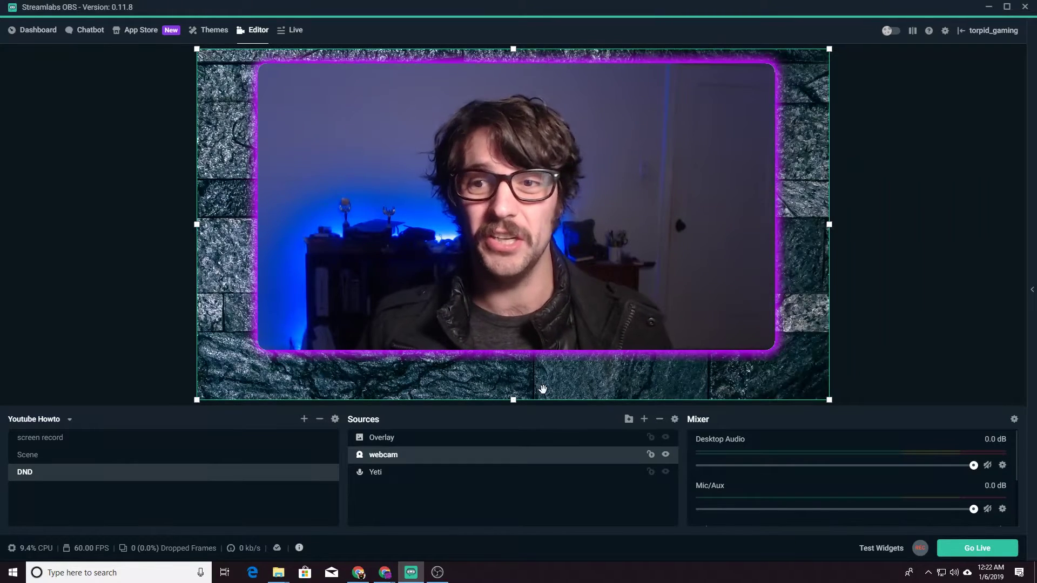
drag(829, 49, 733, 100)
drag(673, 139, 722, 109)
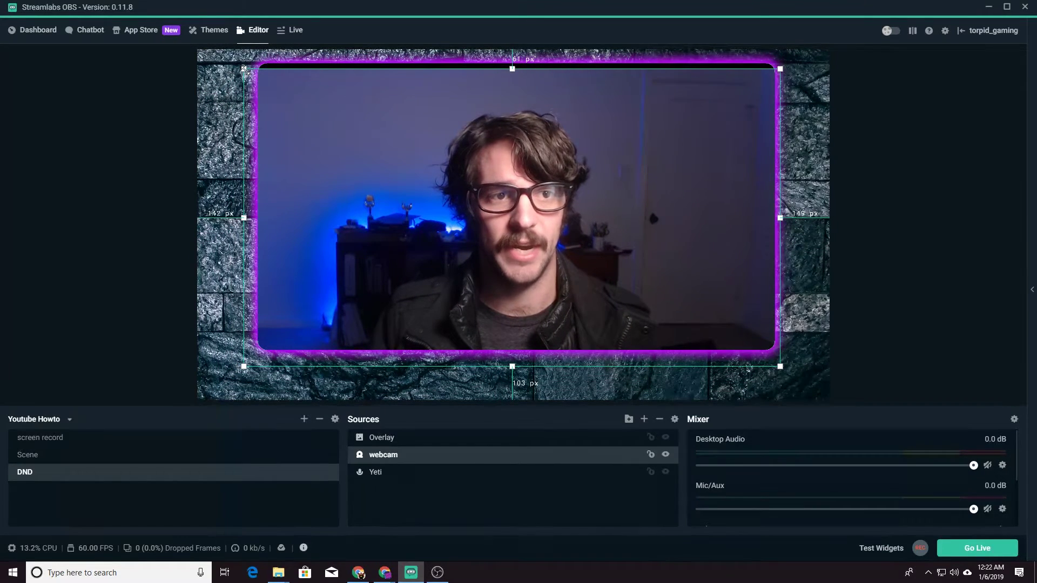
drag(244, 69, 237, 65)
drag(397, 102, 408, 96)
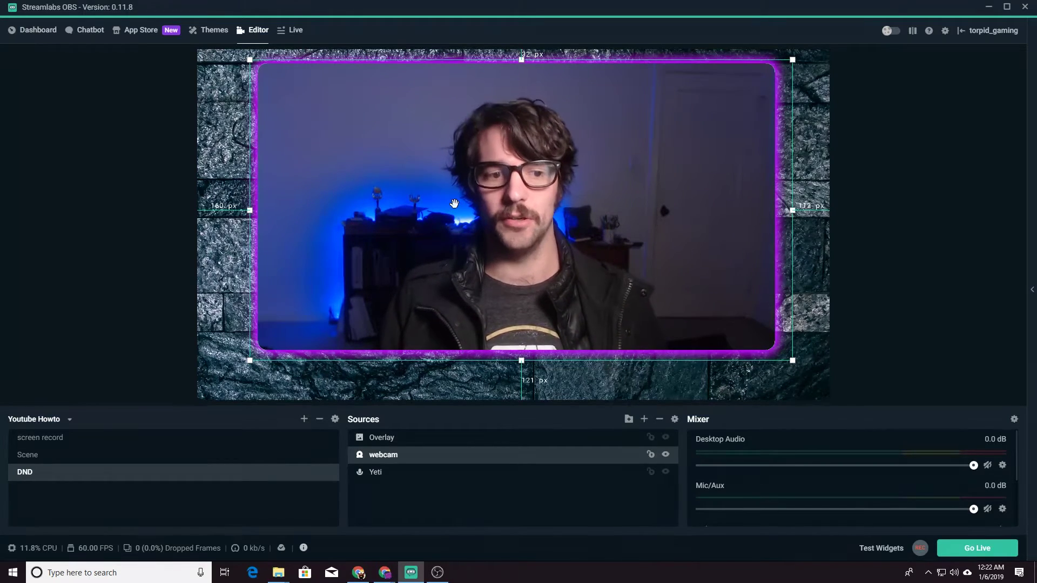
drag(454, 203, 444, 203)
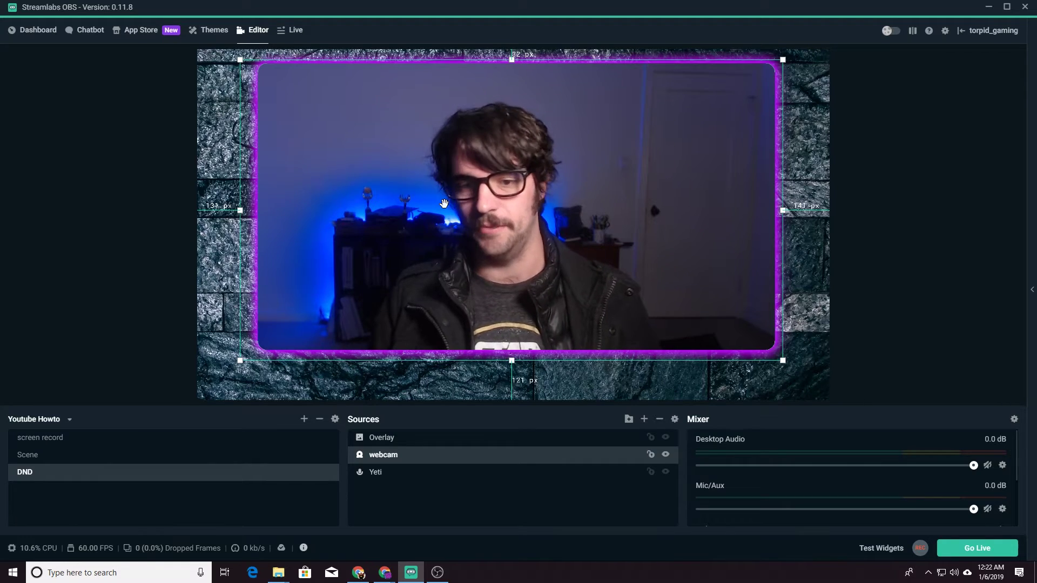
Create a new Text (GDI+) source in the scene.
click(643, 419)
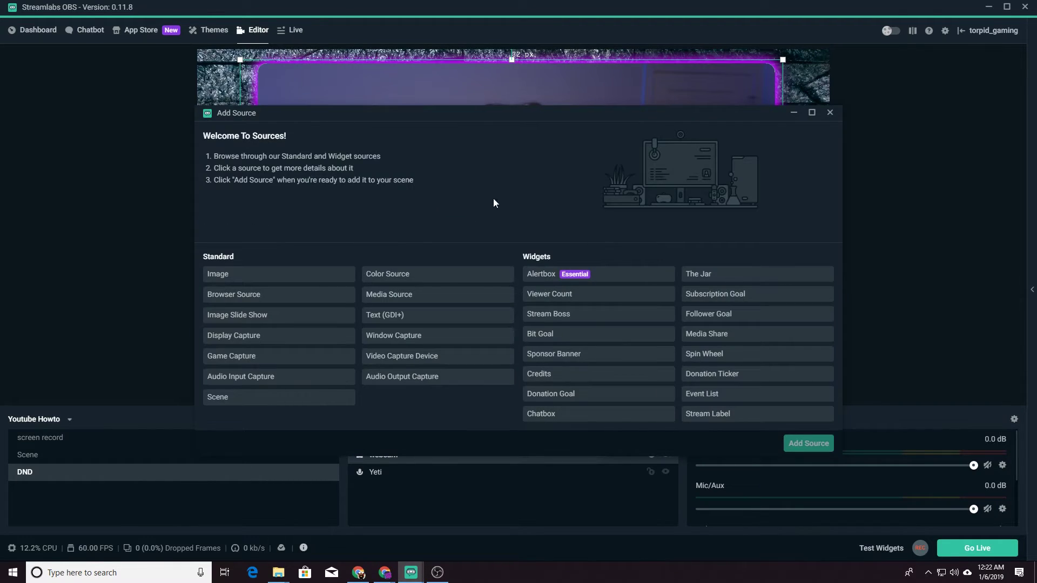
click(384, 315)
click(809, 444)
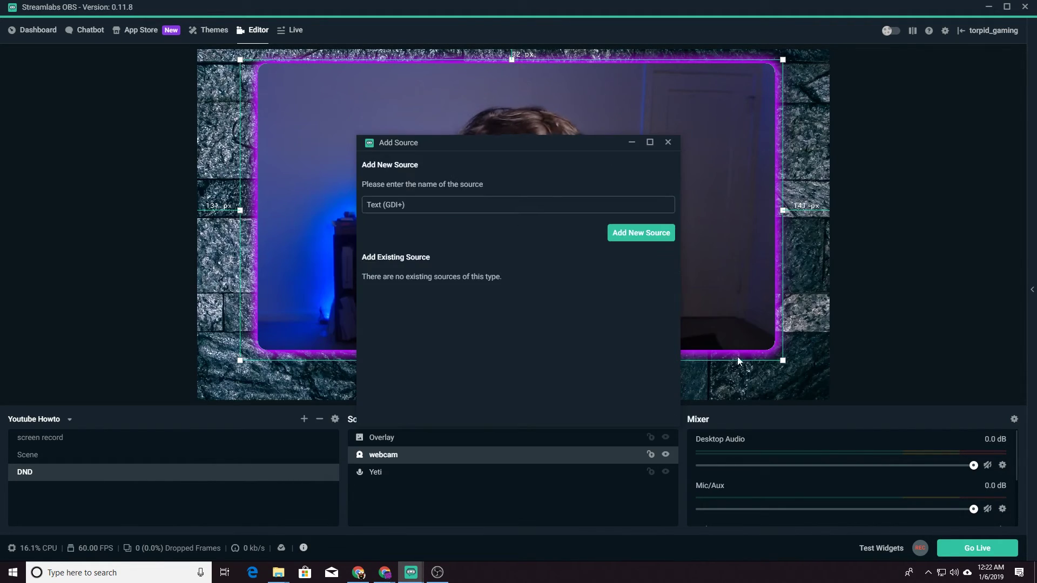
click(644, 236)
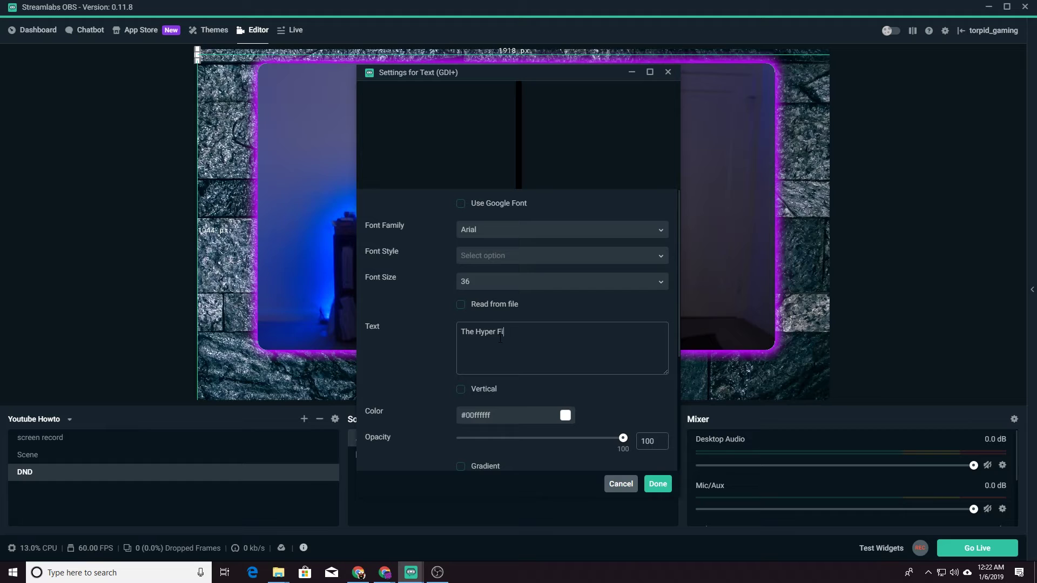
Give 'The Hyper Friends' text a size-4 black outline and apply the settings.
scroll(500, 342, down, 3)
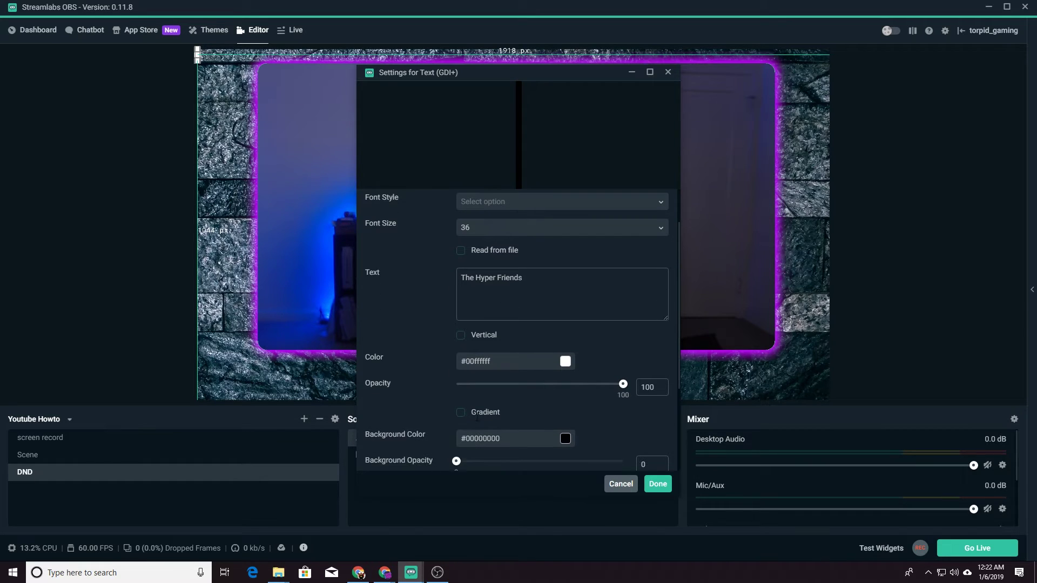
scroll(486, 394, down, 2)
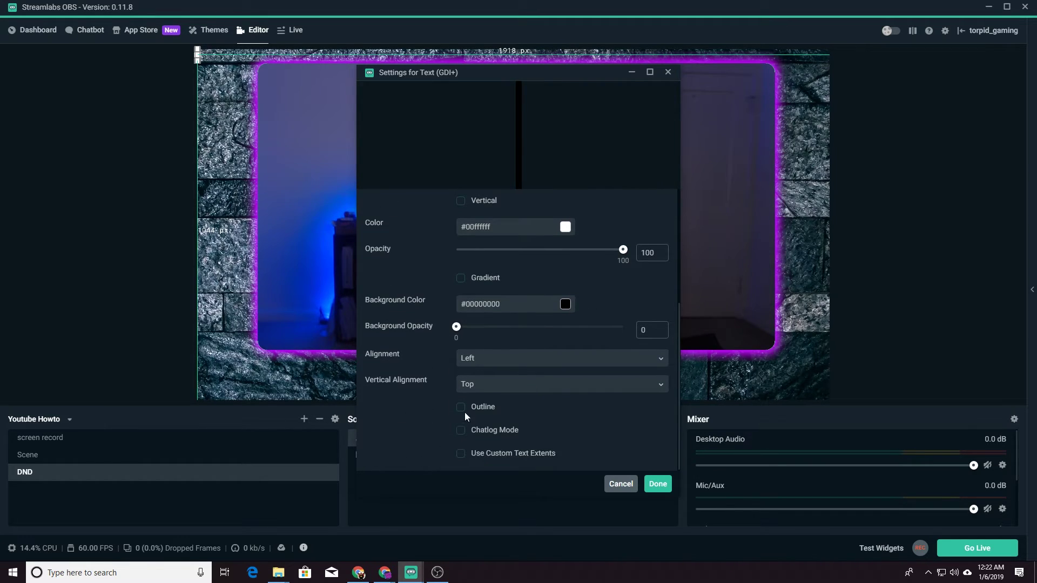
click(464, 410)
scroll(540, 402, down, 2)
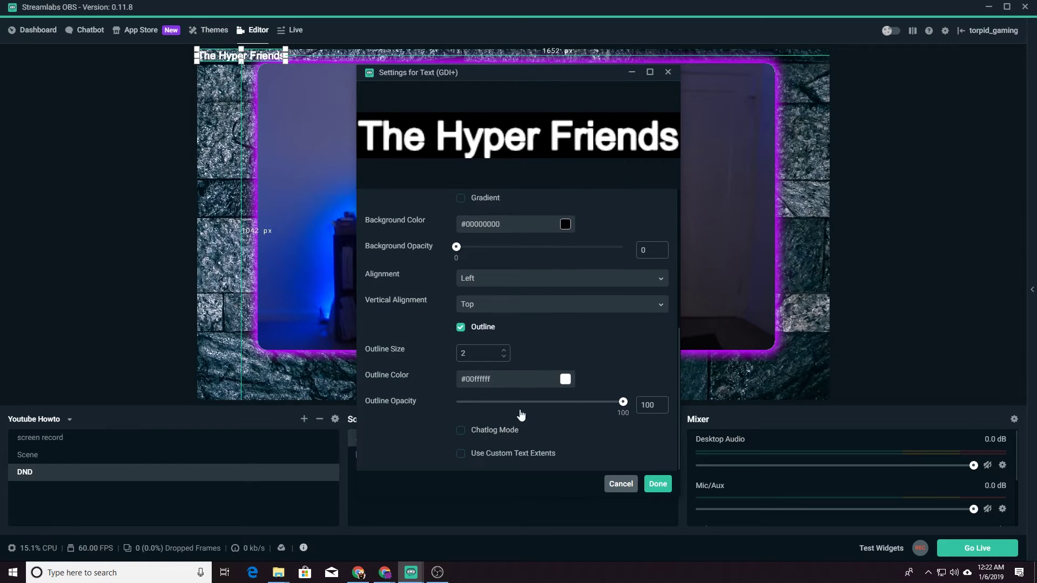
click(565, 380)
scroll(546, 386, down, 2)
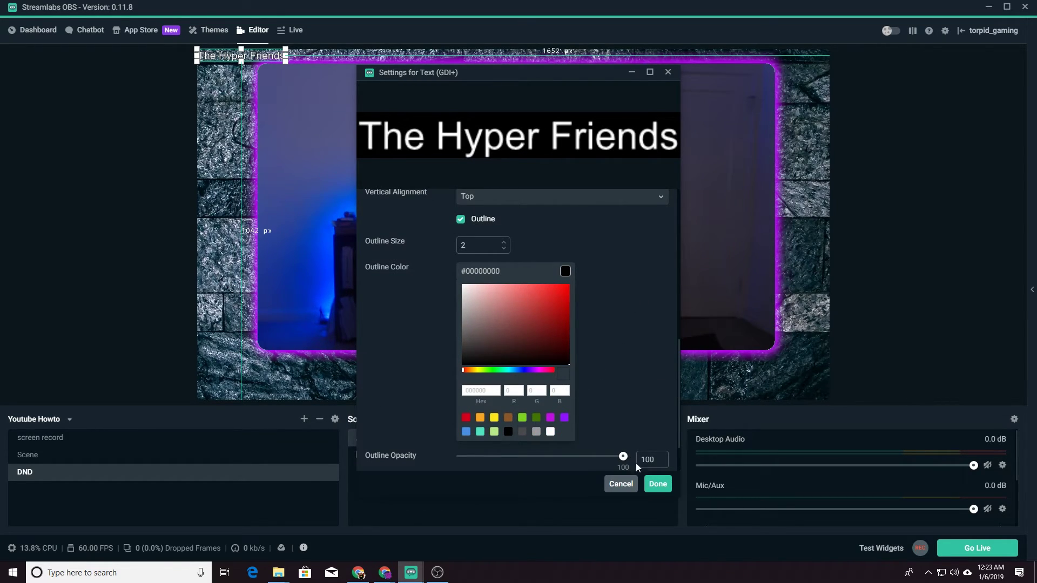
scroll(564, 416, down, 1)
scroll(517, 410, up, 2)
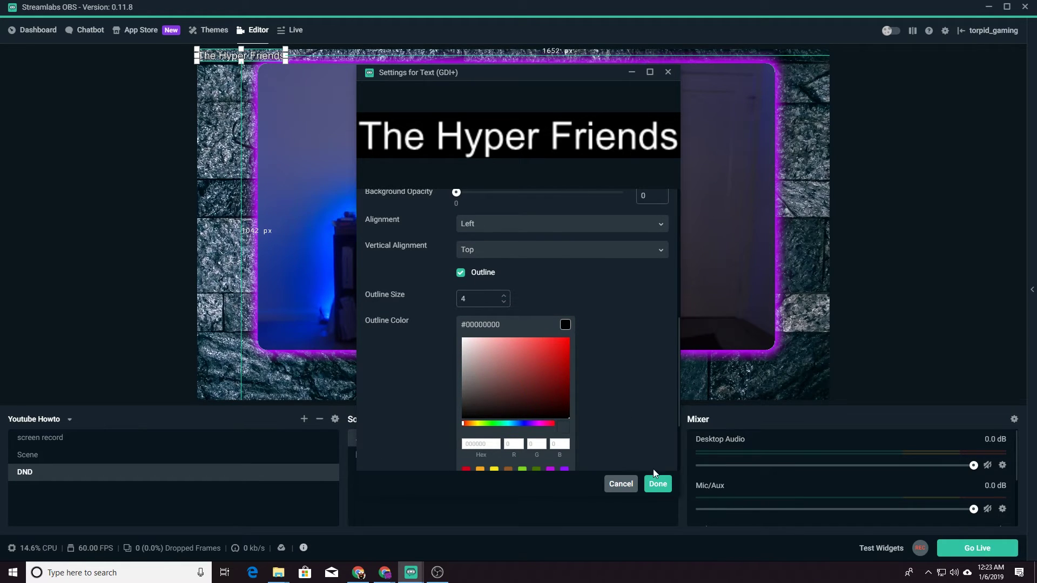
click(656, 483)
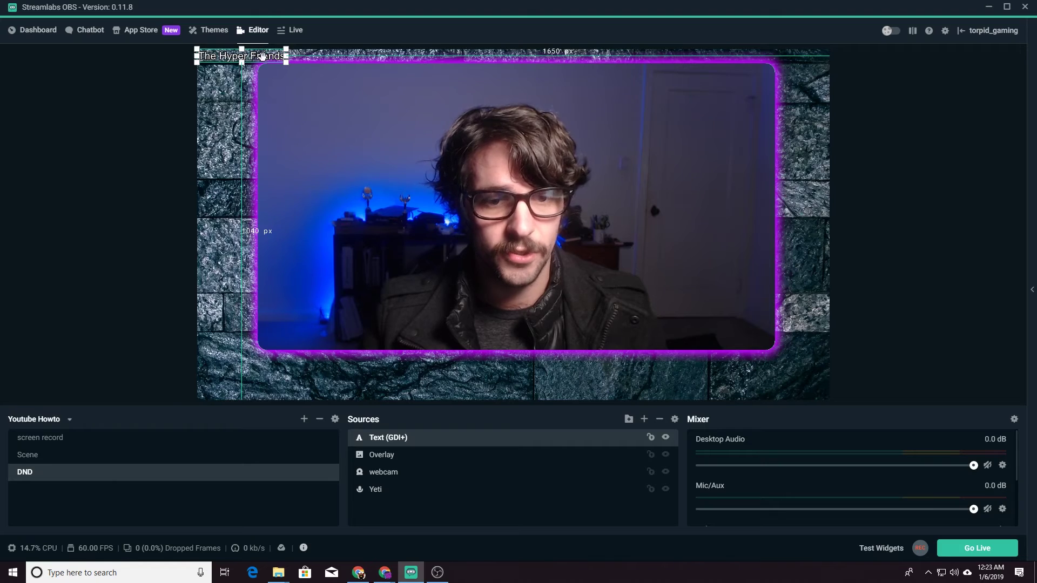
Drag 'The Hyper Friends' text from the top-left to the bottom centre, snapping to the centre guide.
drag(261, 56, 548, 378)
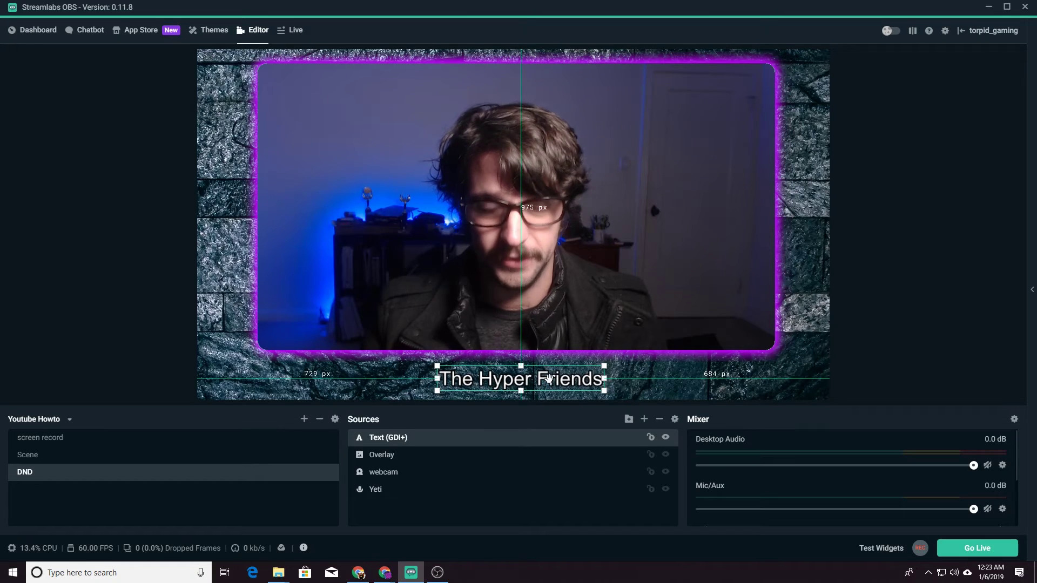